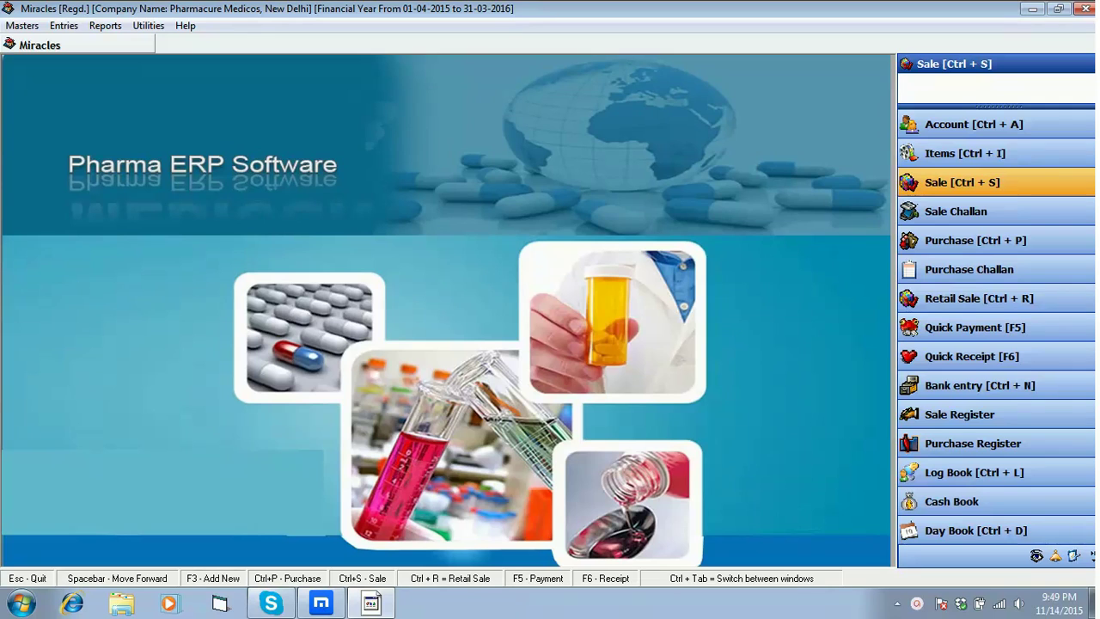
- Start a new credit sale bill for Super Medicos : New Delhi with the sale type VAT INVOICE
click(939, 184)
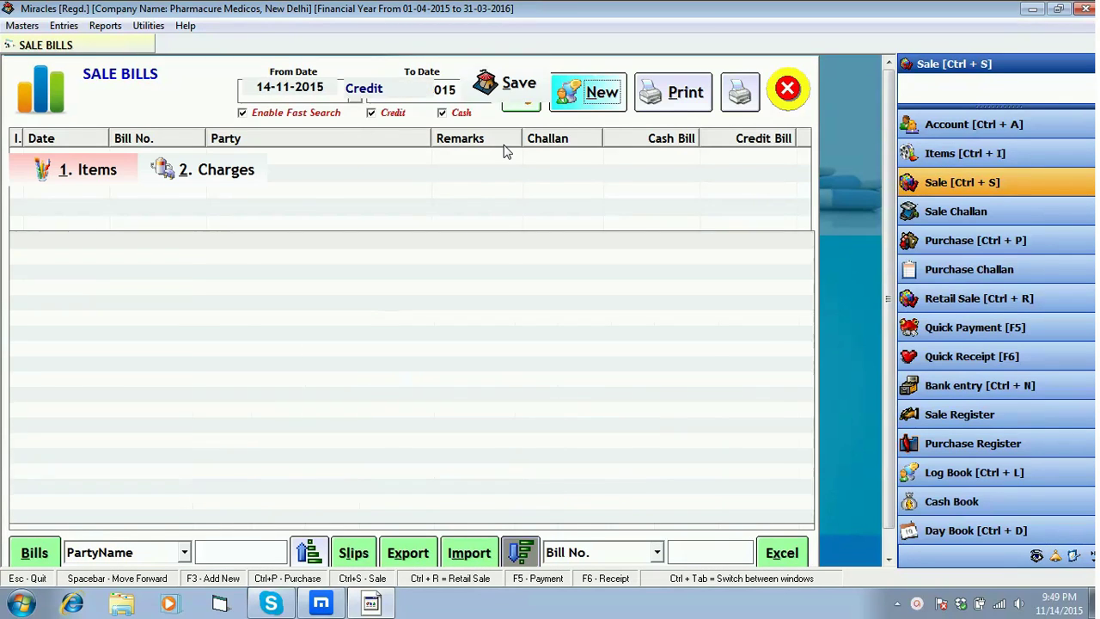
key(Return)
key(Return)
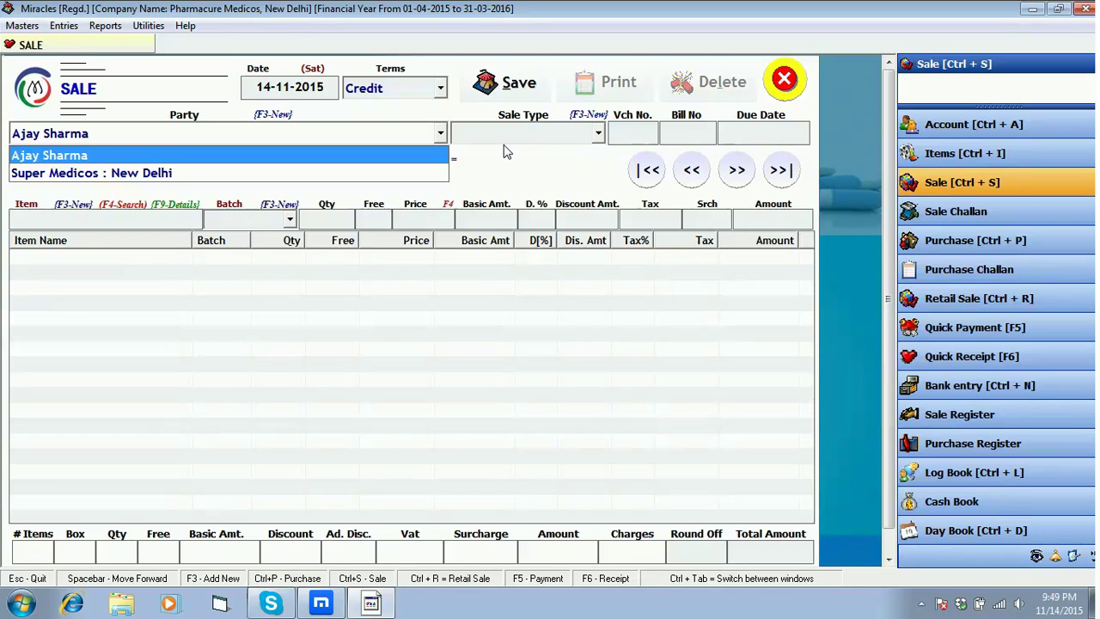
key(Down)
key(Return)
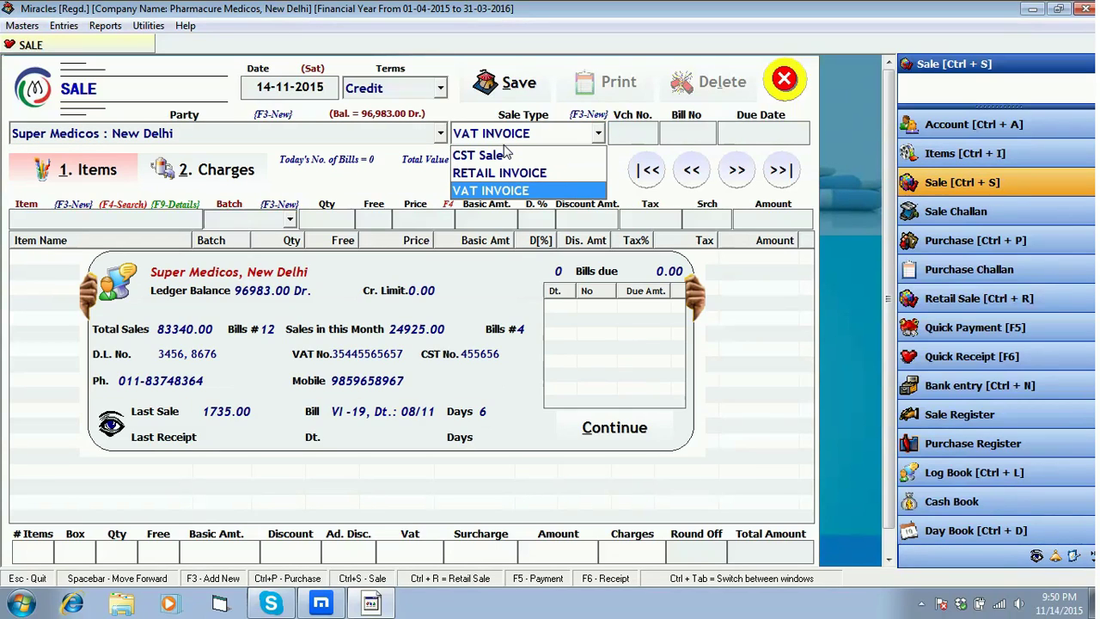
key(Return)
key(Return)
key(Return)
key(Return)
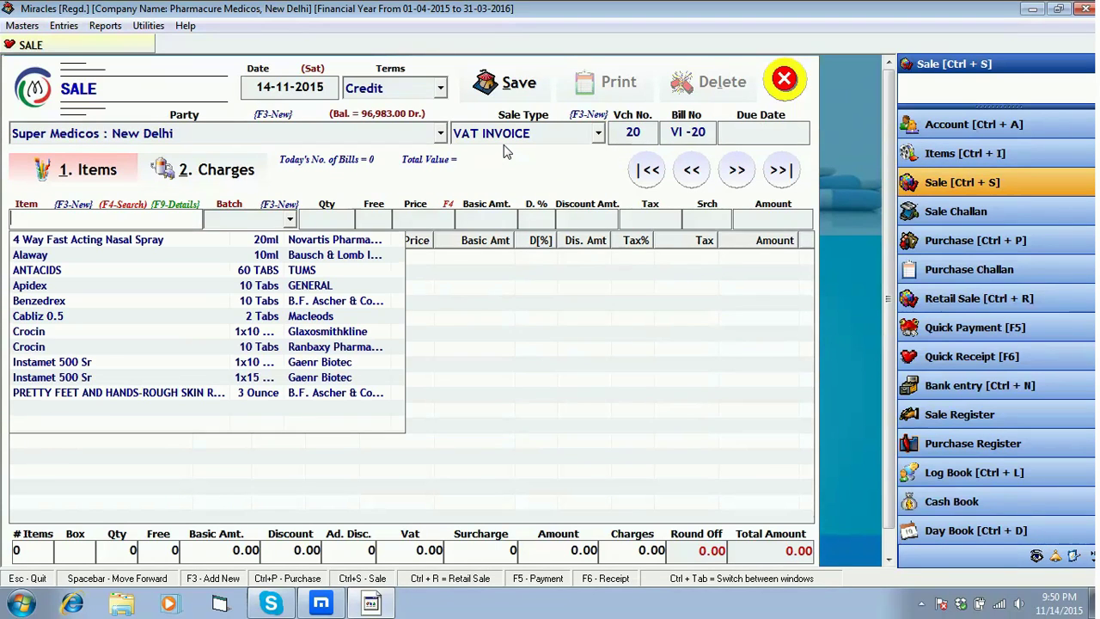
- Add 4 Way Fast Acting Nasal Spray from batch 3454 to the bill with quantity 10 at price 450.00
key(Down)
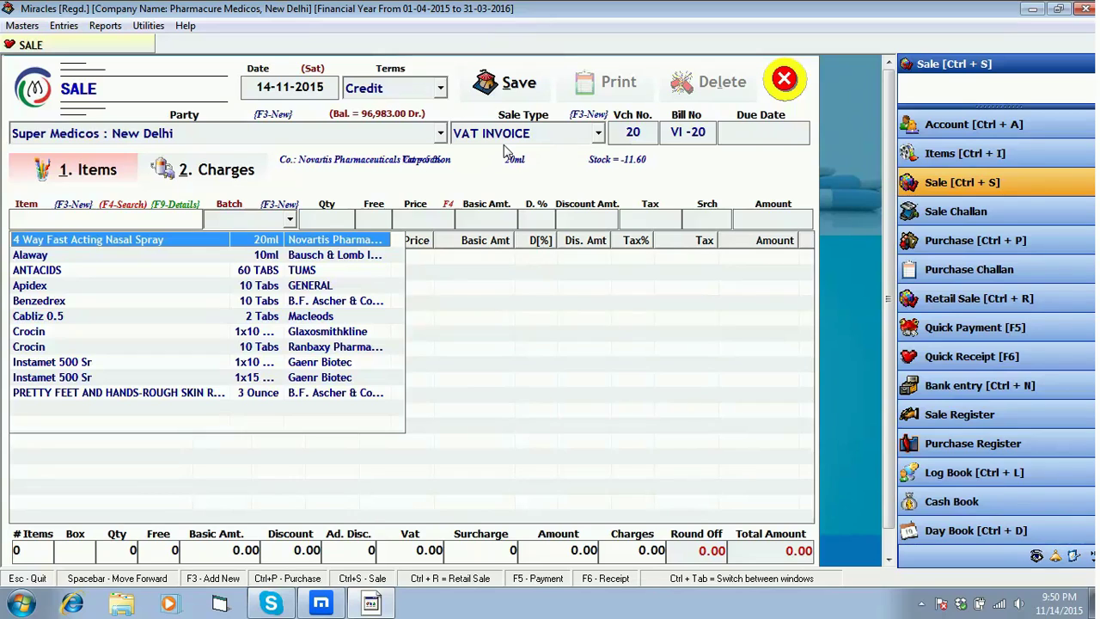
key(Return)
key(Return)
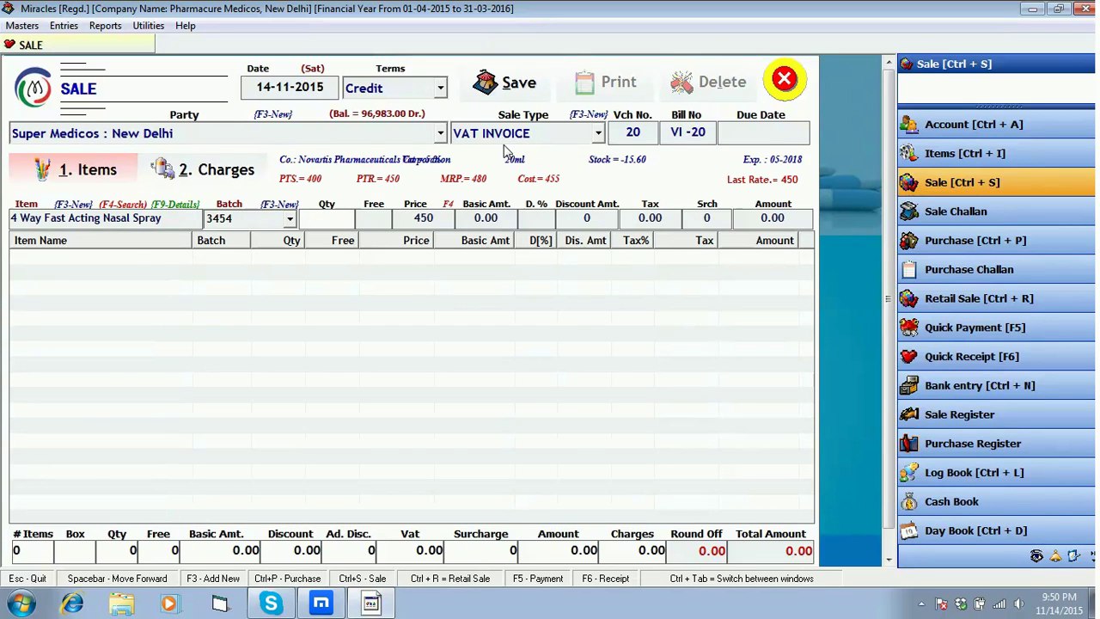
text(10)
key(Return)
key(Return)
key(Return)
key(Return)
key(Return)
key(Return)
key(Return)
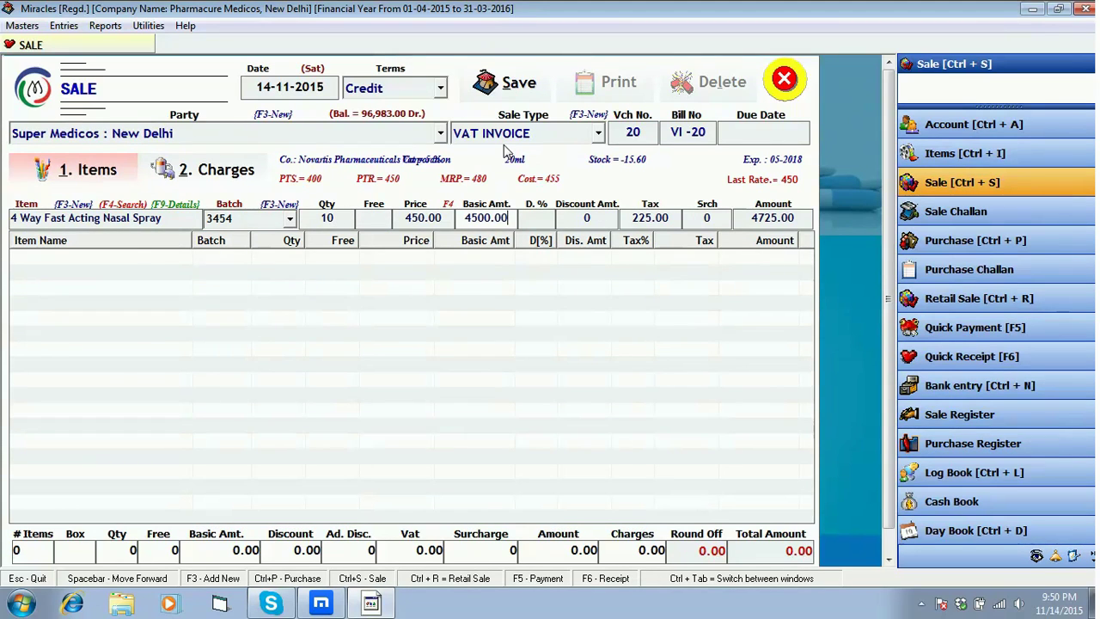
key(Return)
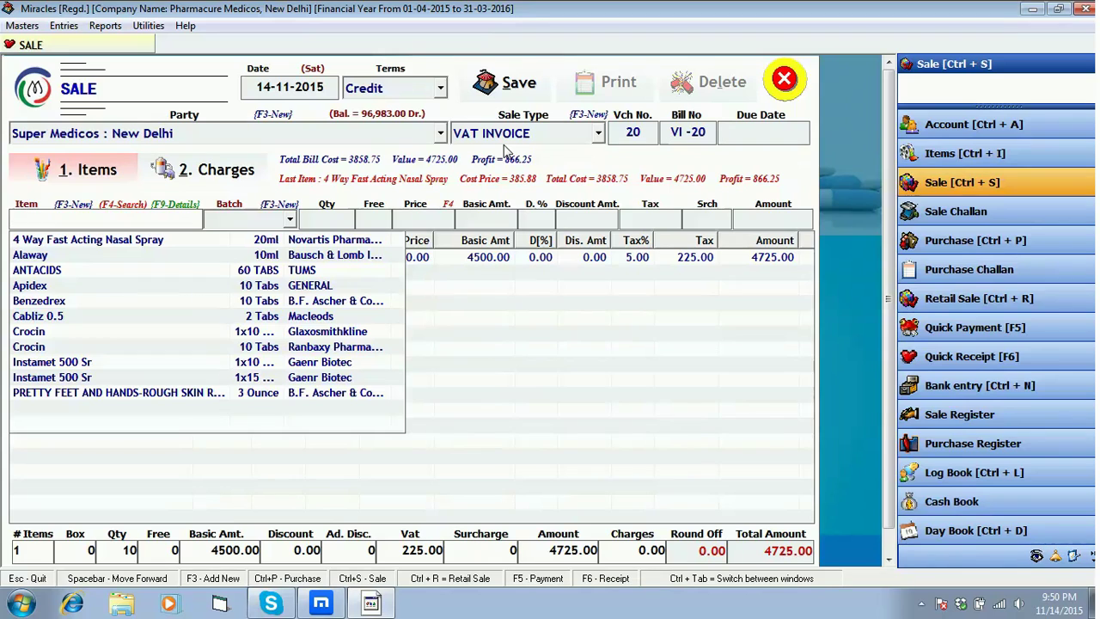
- Add Alaway from batch 3456 to the bill with quantity 5 at price 312.50
key(Down)
key(Return)
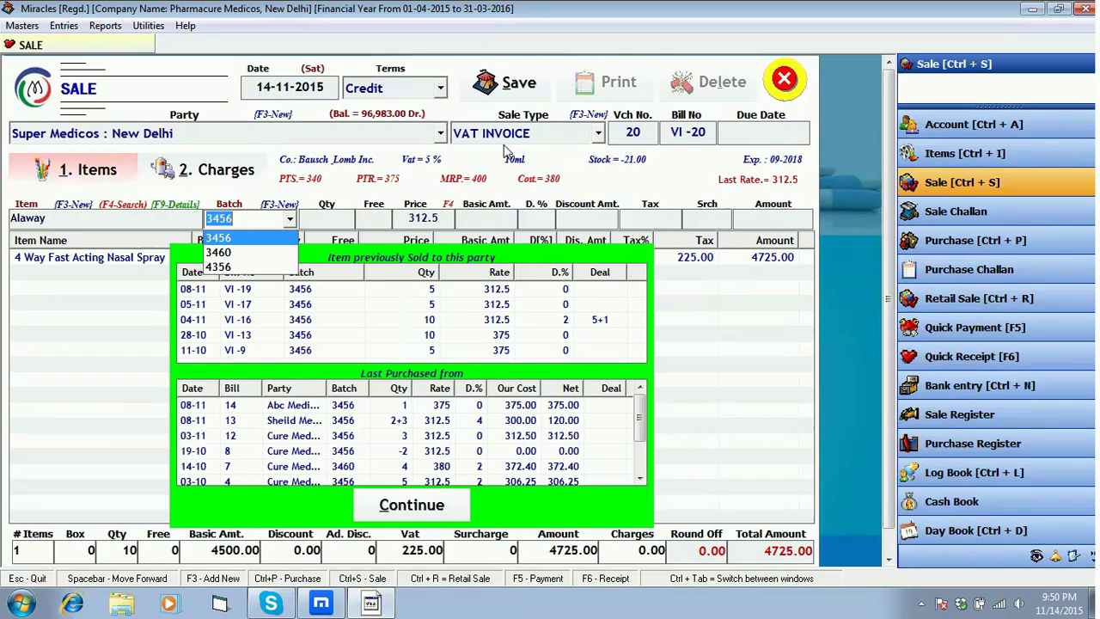
key(Return)
text(5)
key(Return)
key(Return)
key(Return)
key(Return)
key(Return)
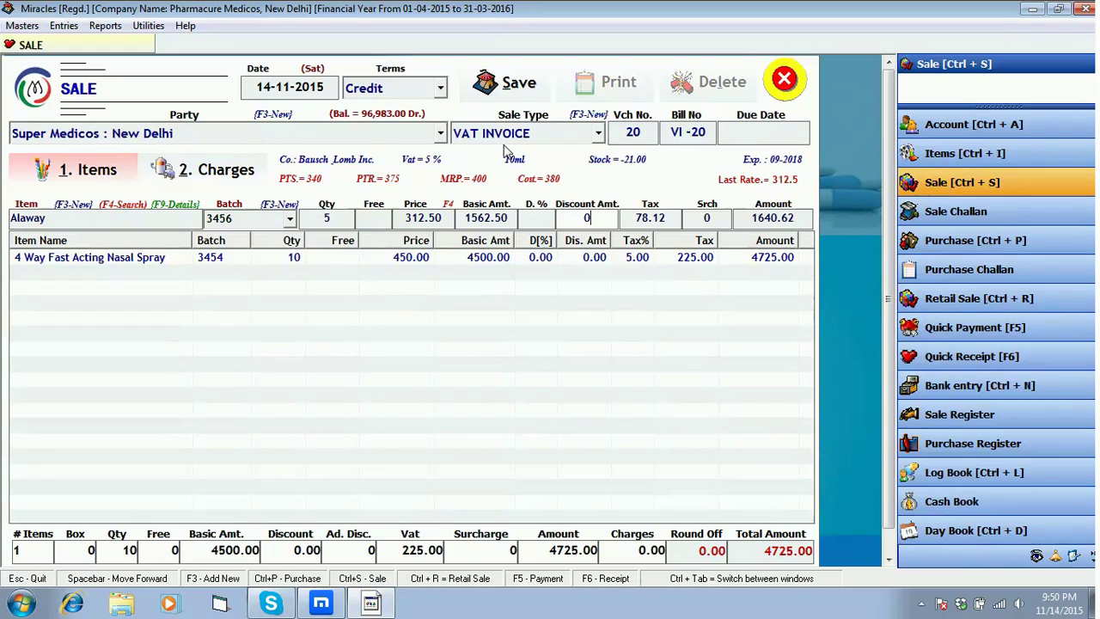
key(Return)
key(Return)
key(Return)
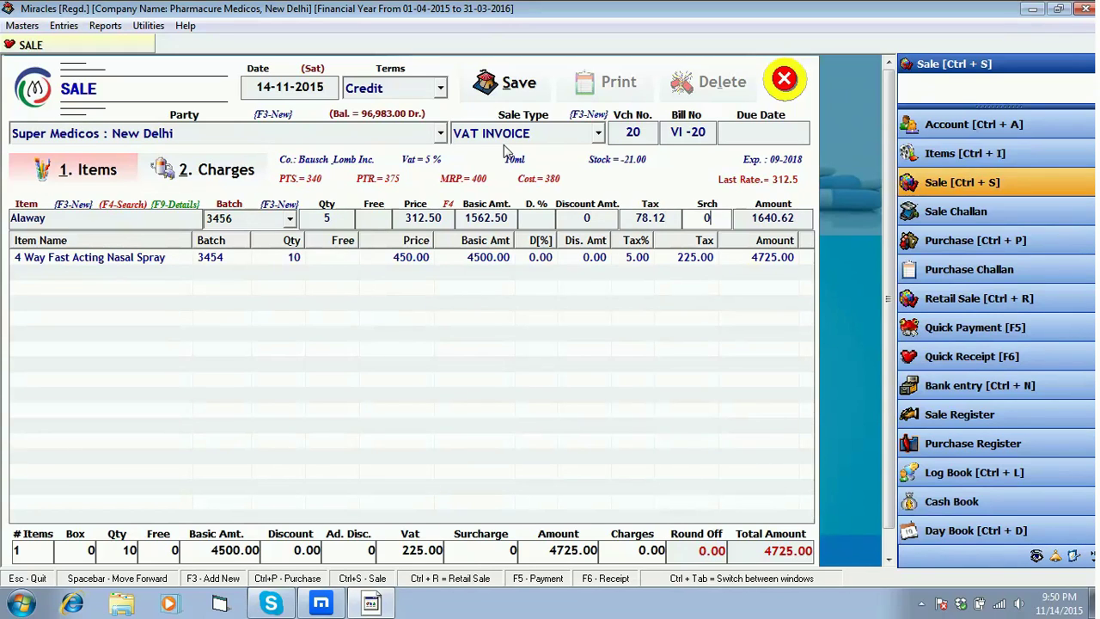
key(Return)
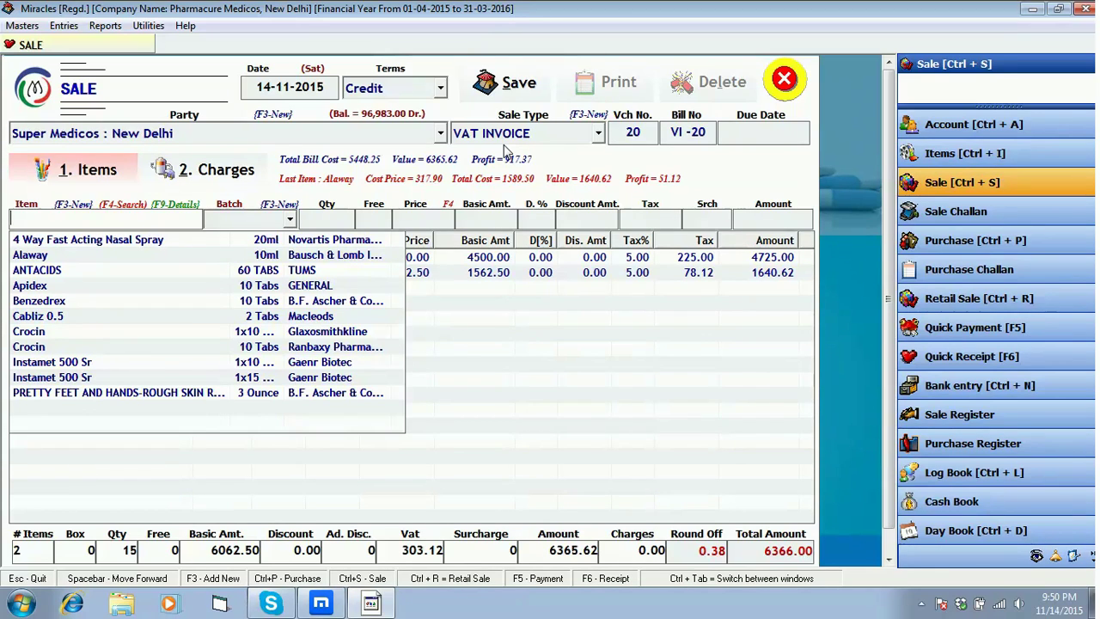
- Look through the item transaction types and set the next bill entry to Breakage / Exp (Rate)
key(Tab)
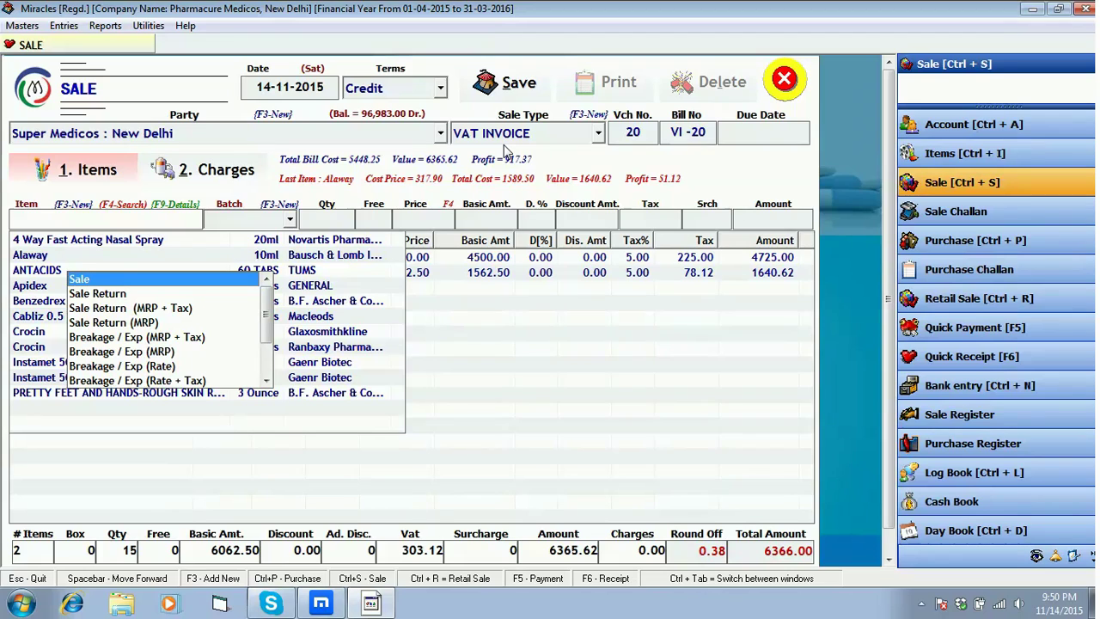
key(Down)
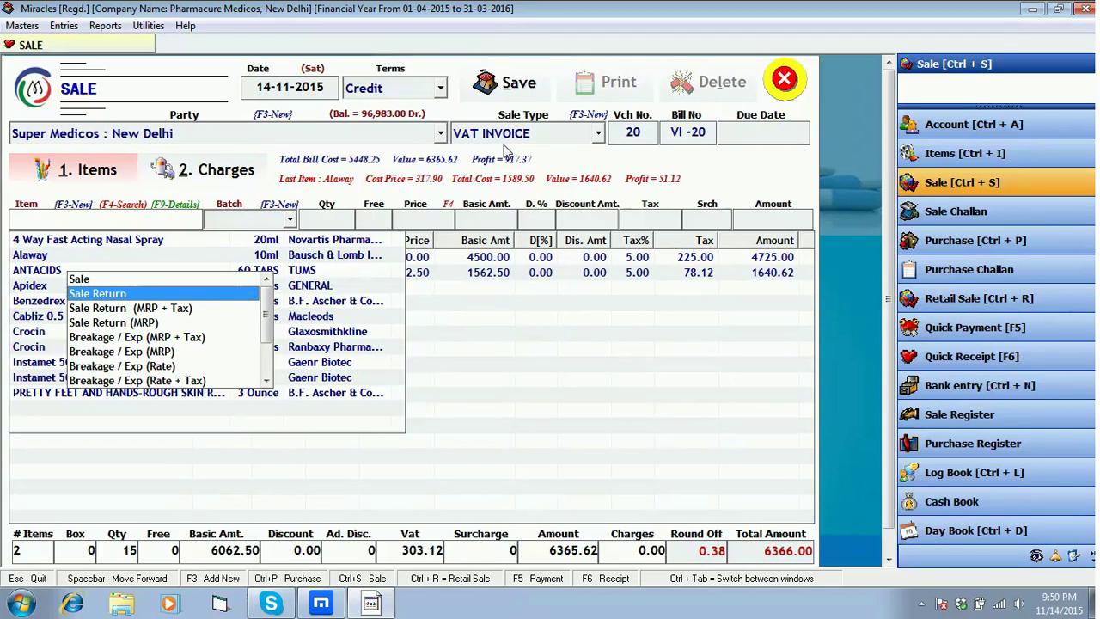
key(Down)
key(Down)
key(Down)
key(Down)
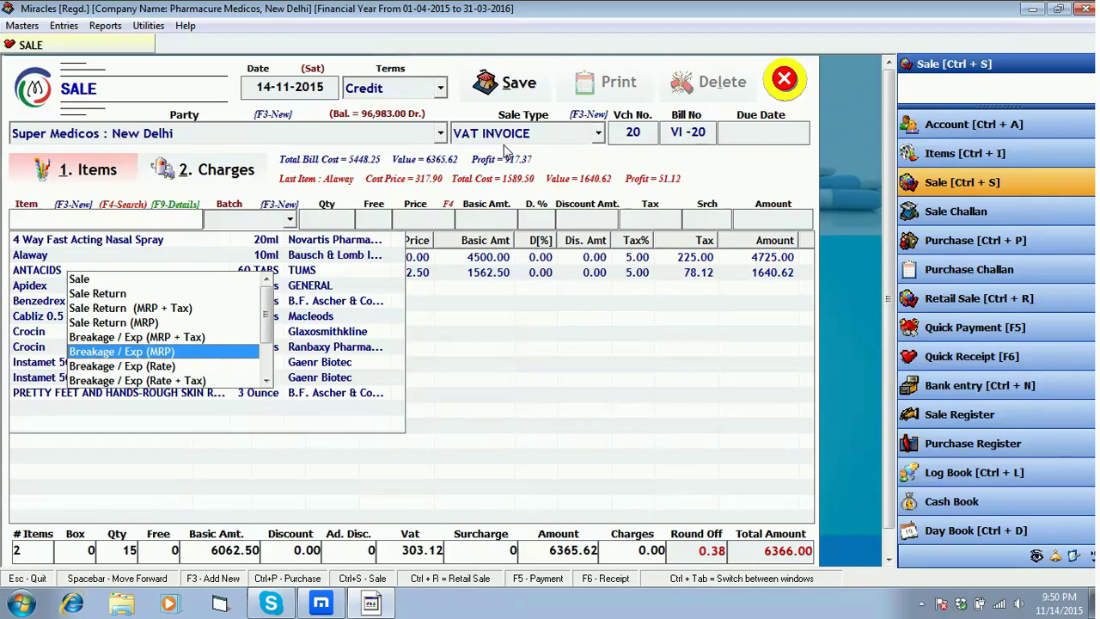
key(Down)
key(Down)
key(Down)
key(Down)
key(Down)
key(Down)
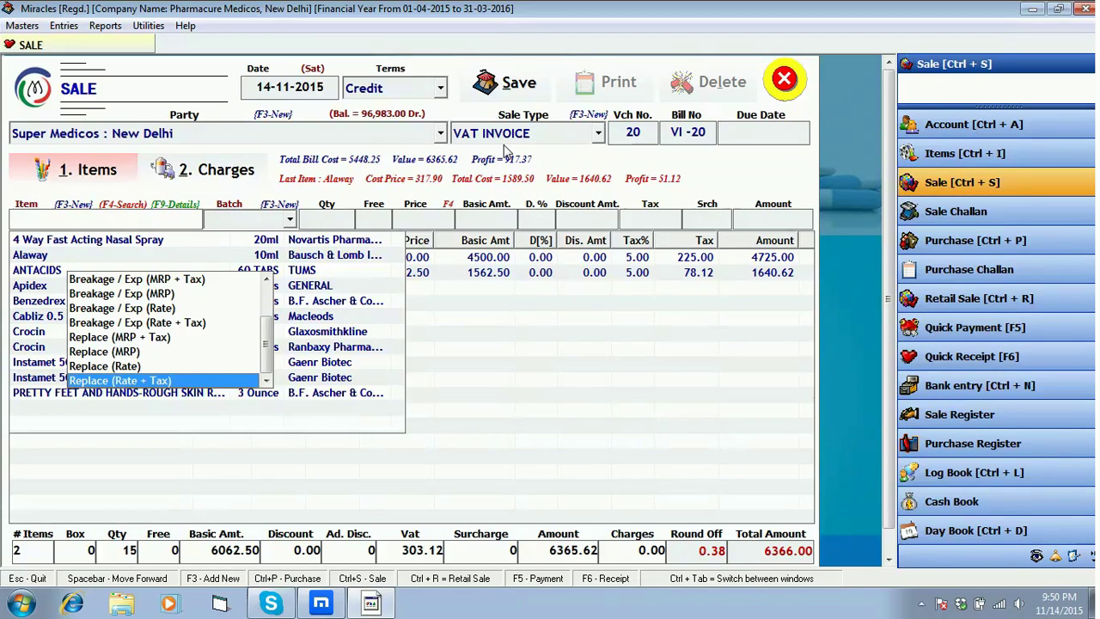
key(Up)
key(Up)
key(Up)
key(Up)
key(Up)
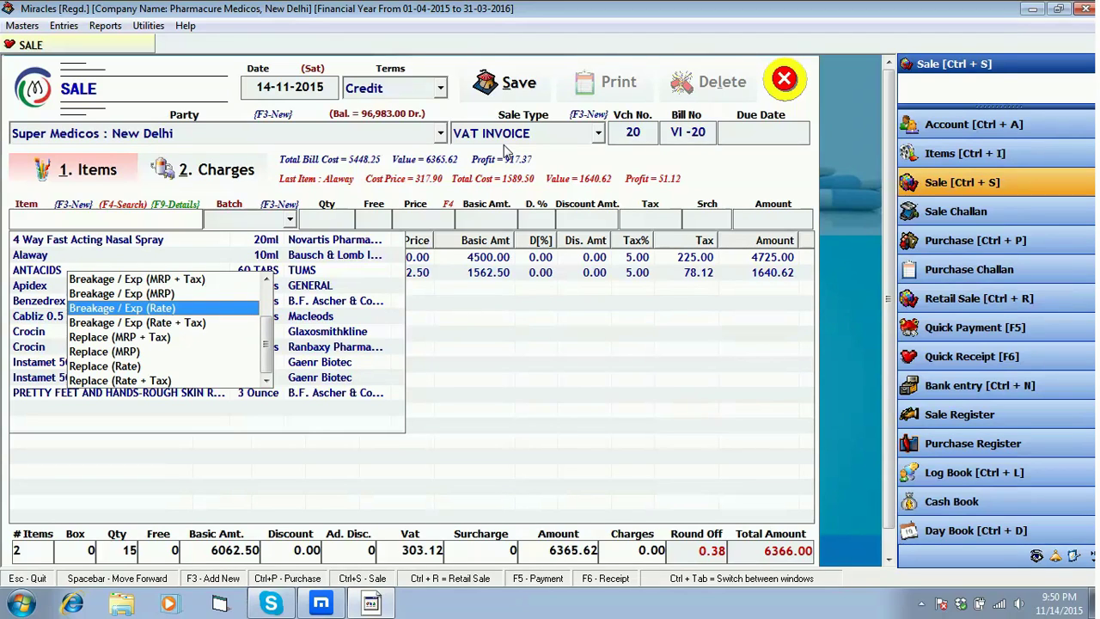
key(Return)
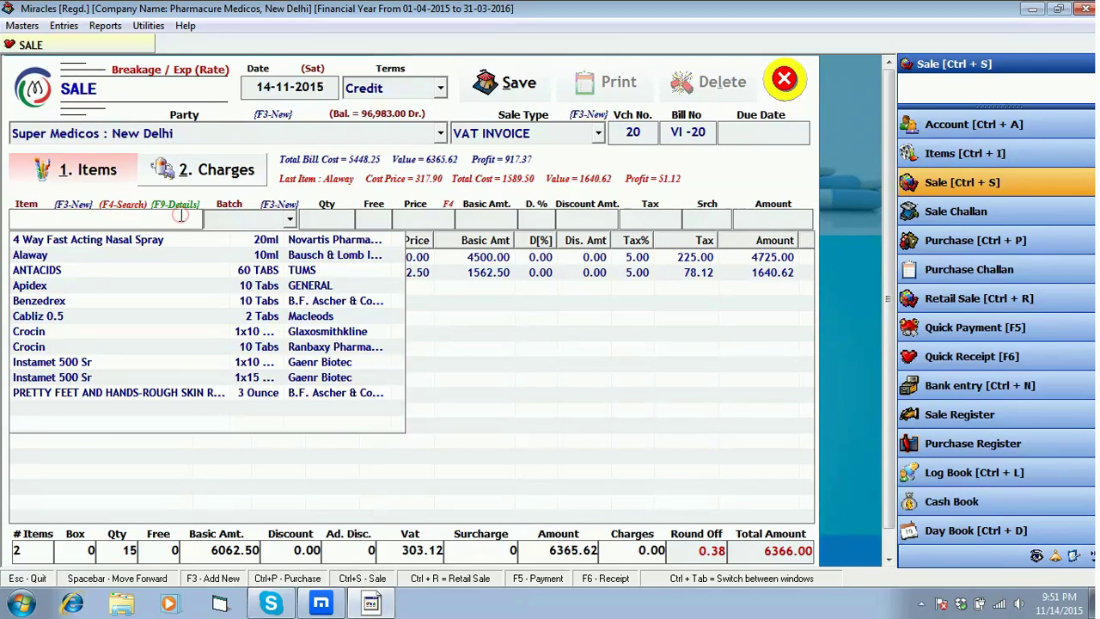
- Enter Apidex from batch 101 as the breakage item with quantity 1
key(Down)
key(Down)
key(Down)
key(Down)
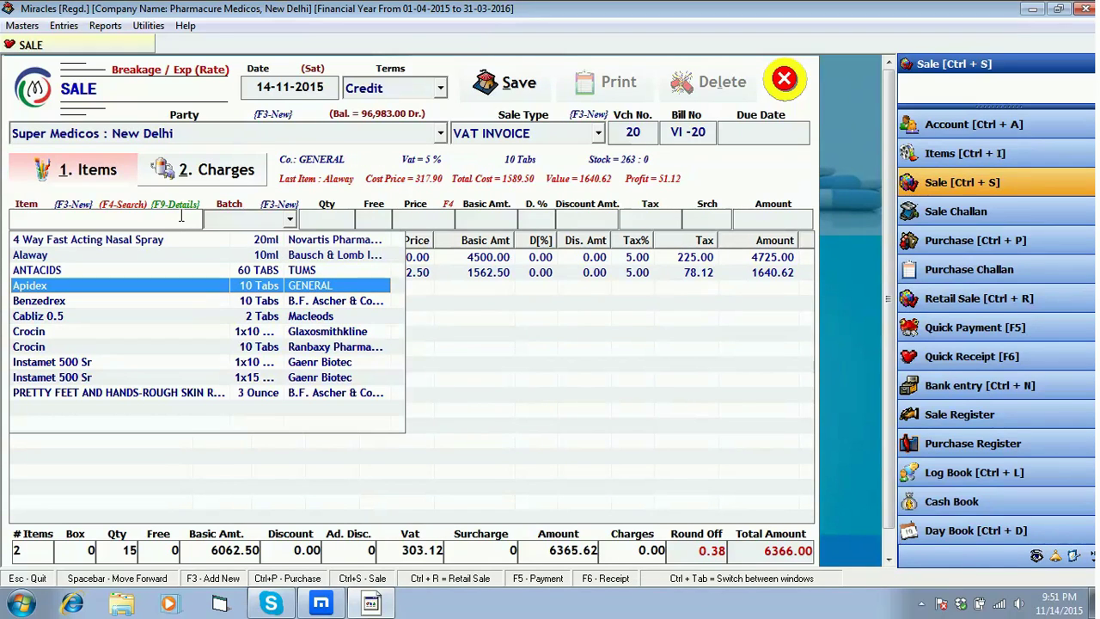
key(Return)
key(Return)
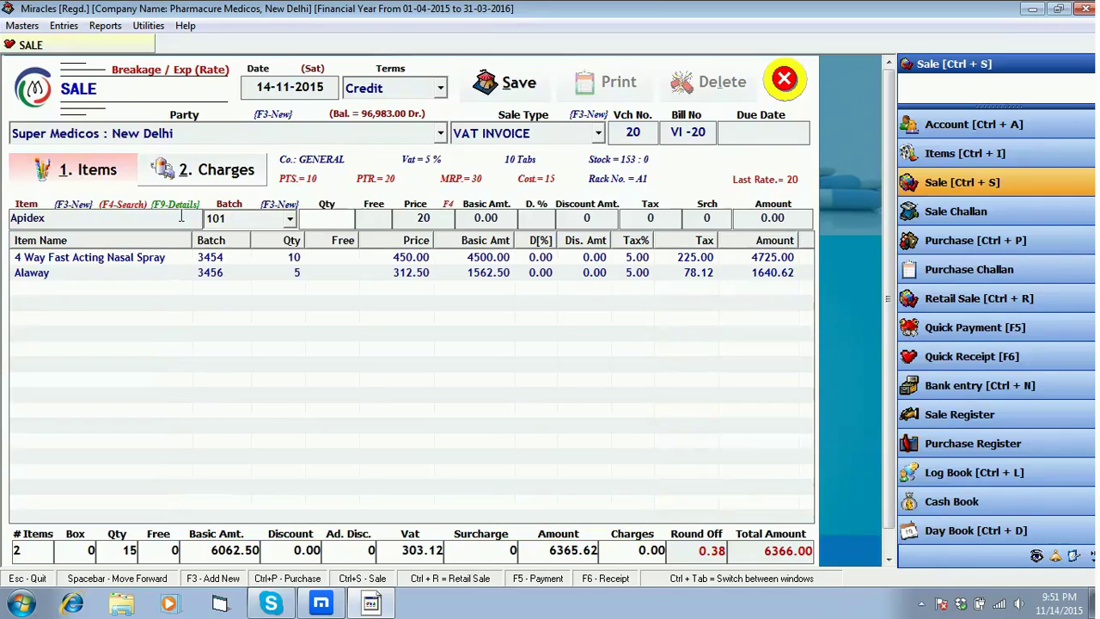
text(1)
key(Return)
key(Return)
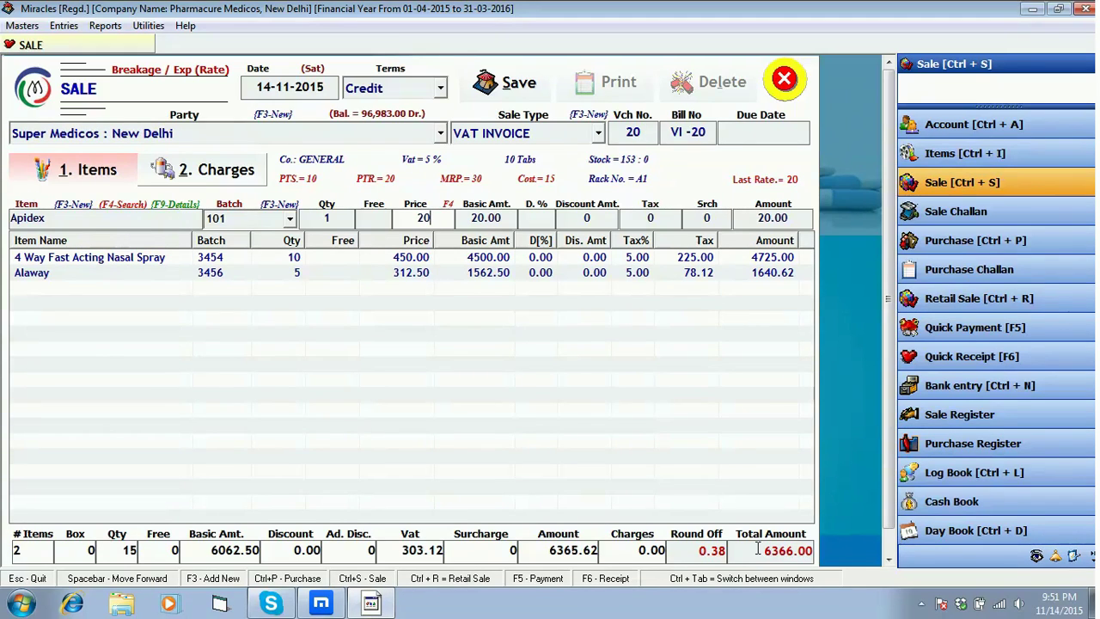
- Accept the Apidex price of 20.00 and the remaining line values, adding the breakage line to the bill
drag(758, 550, 808, 551)
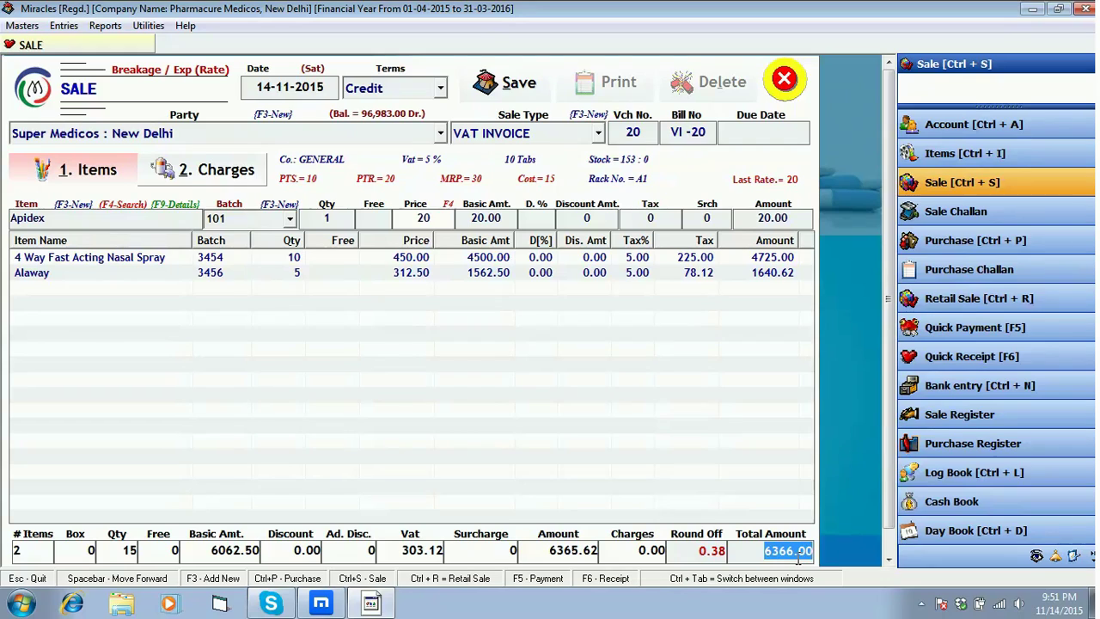
click(495, 218)
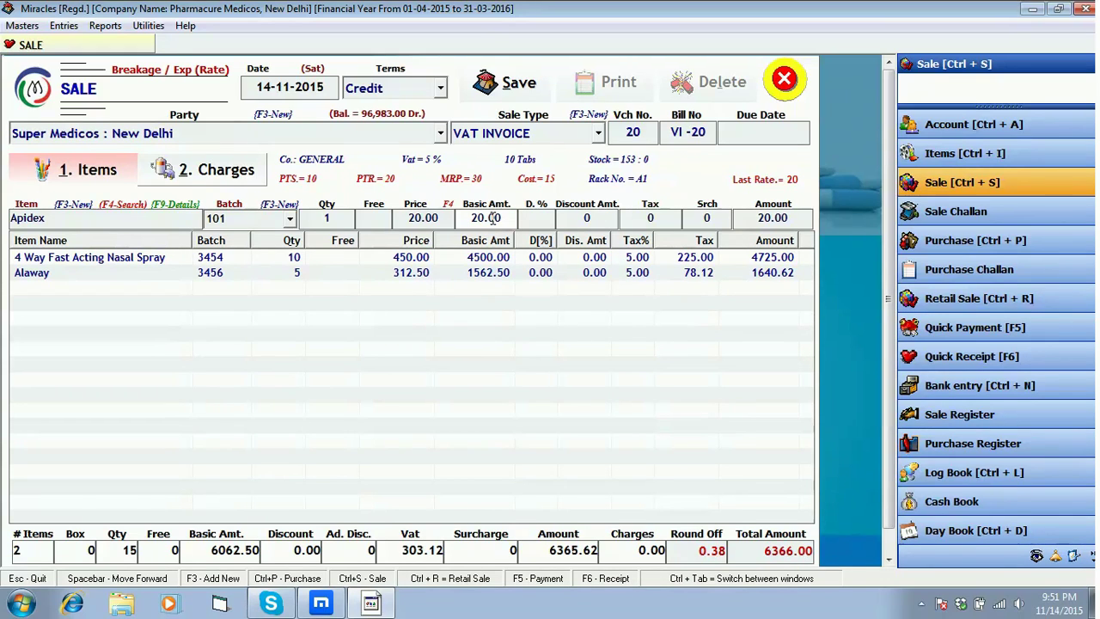
key(Return)
key(Return)
key(Return)
key(Return)
key(Return)
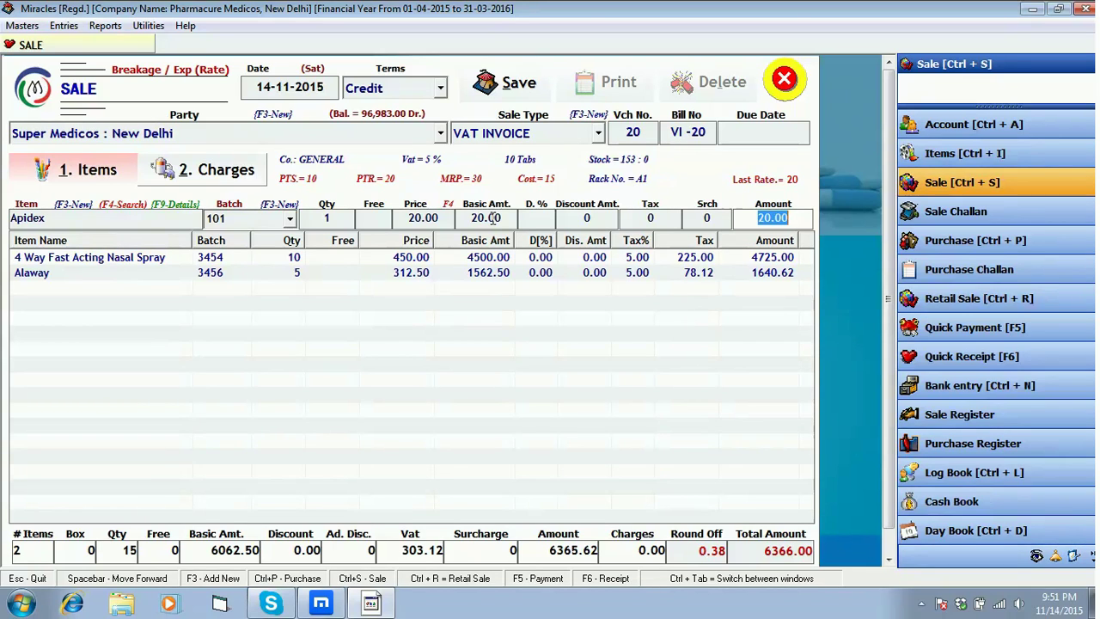
key(Return)
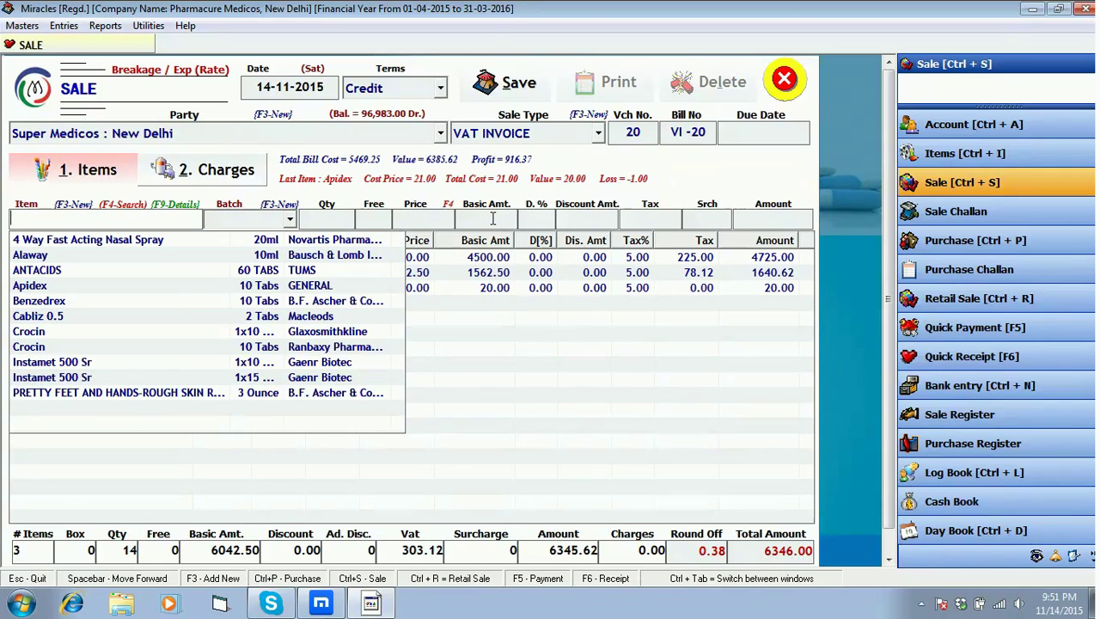
- Check the bill's item lines and total amount, and save the sale transaction
click(452, 316)
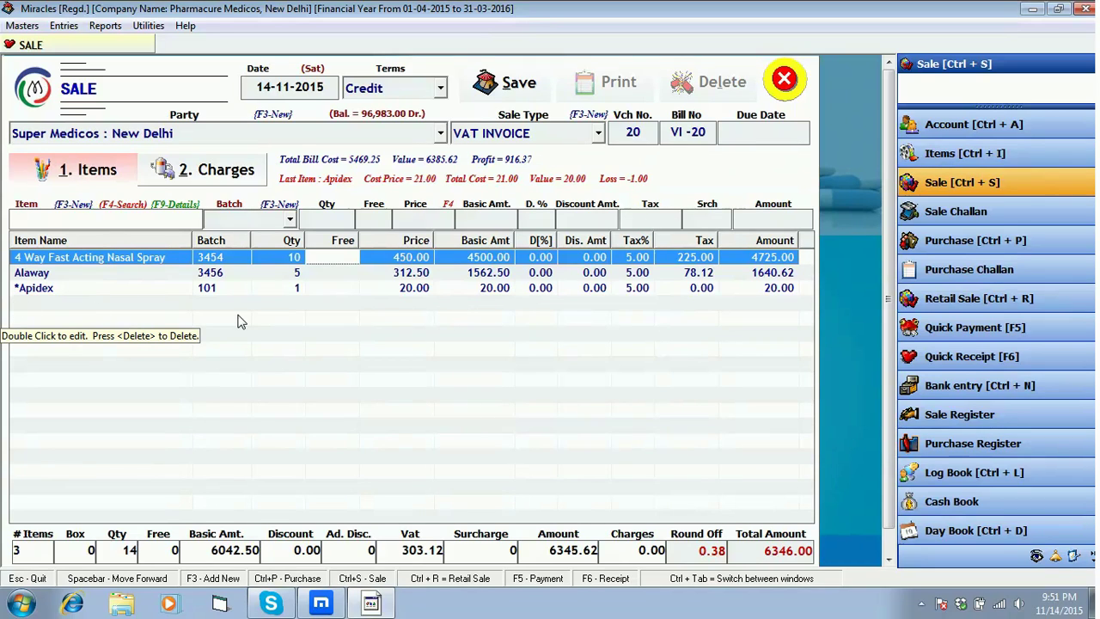
double_click(767, 556)
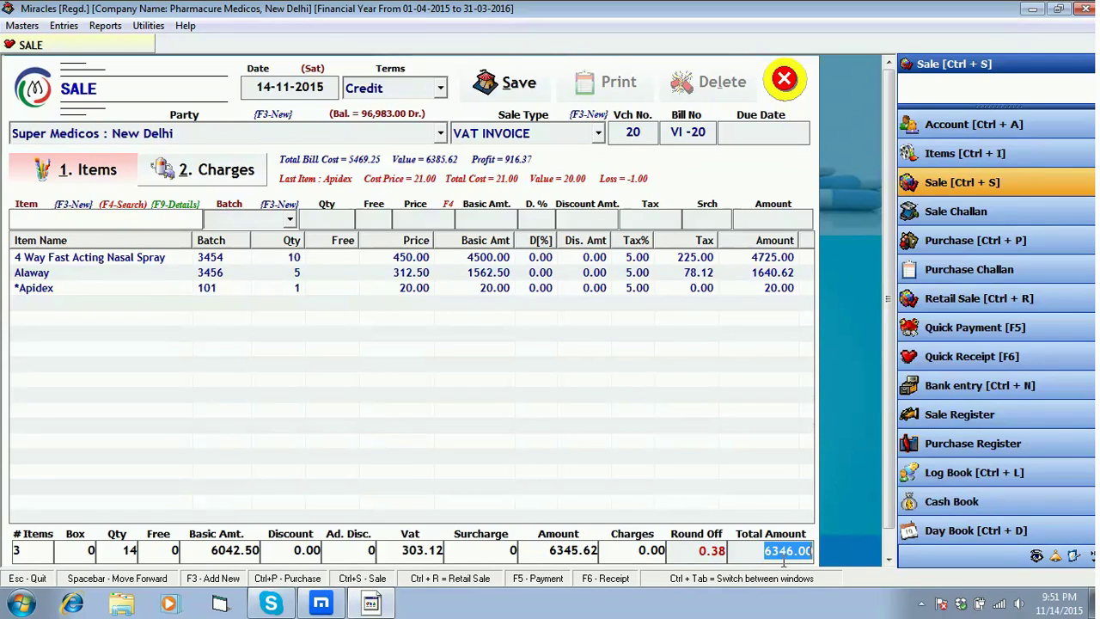
click(526, 89)
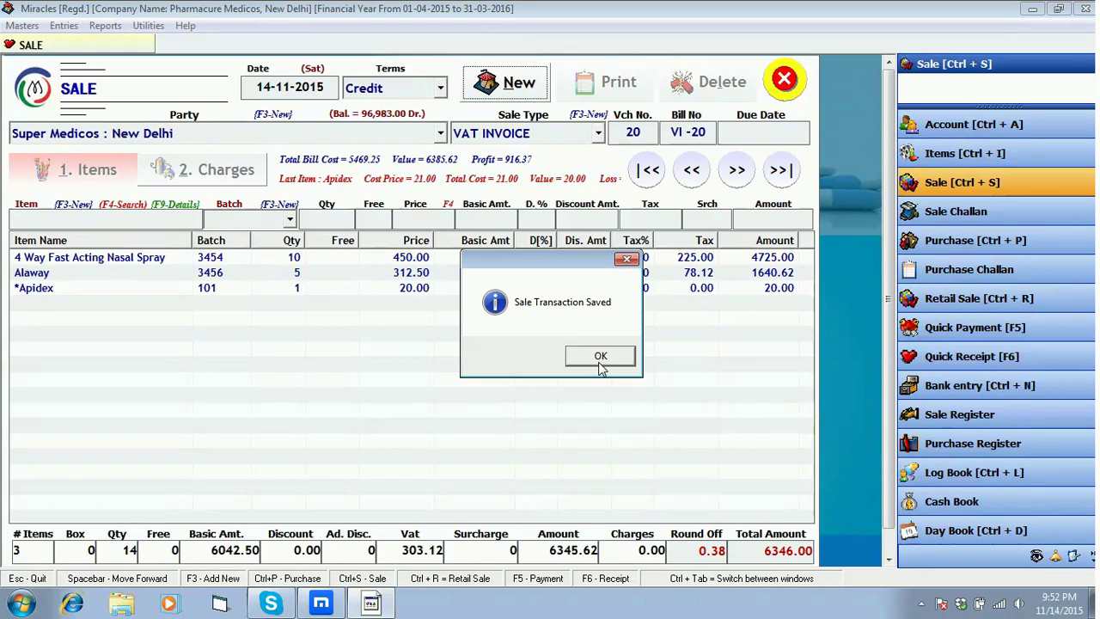
click(600, 355)
click(604, 358)
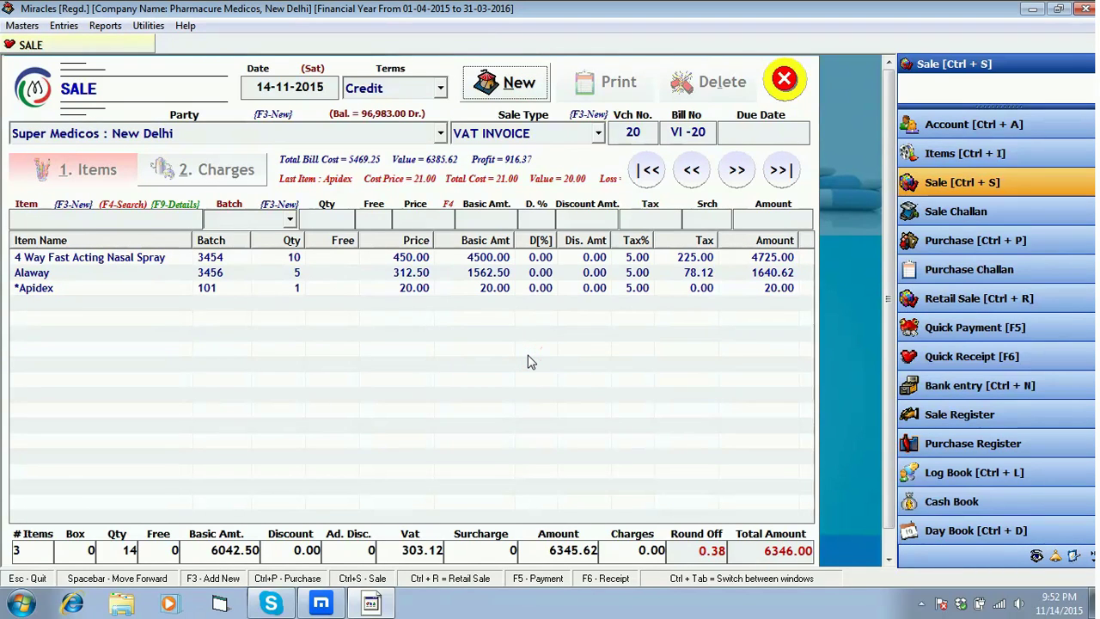
- Preview the original copy in Pharma Bill format, examine its breakage line and grand total, and close the print windows
click(640, 293)
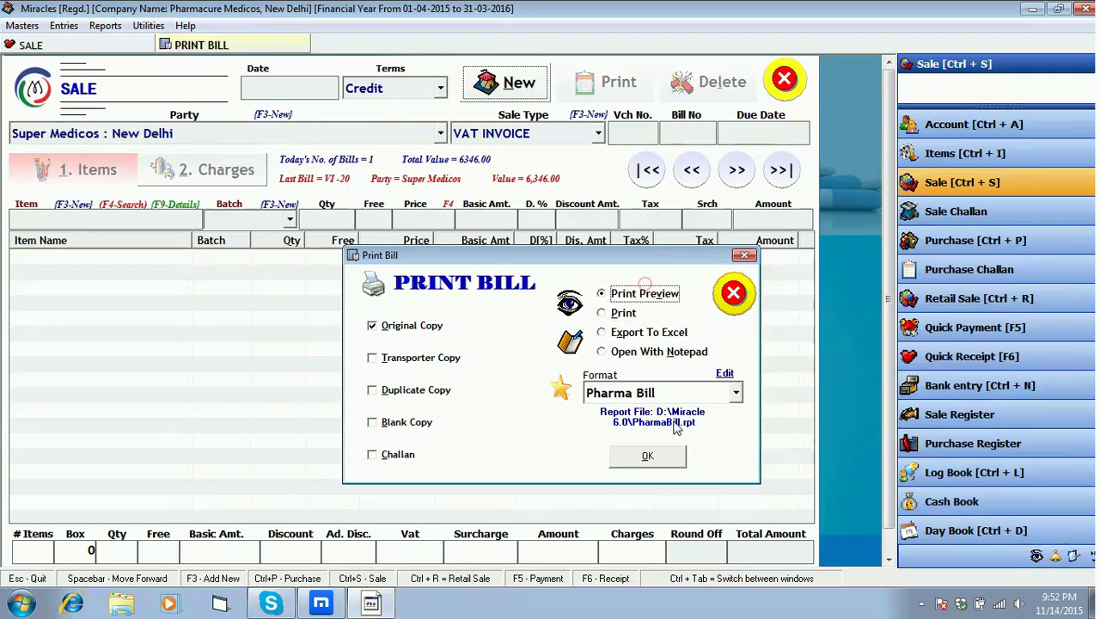
click(679, 465)
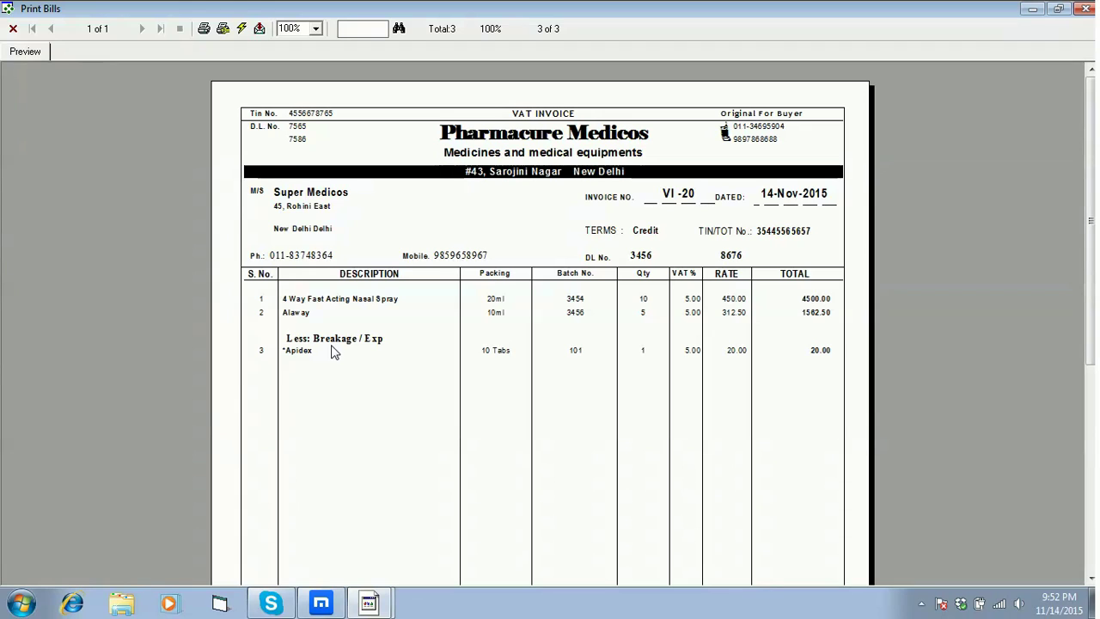
drag(1092, 291, 1090, 481)
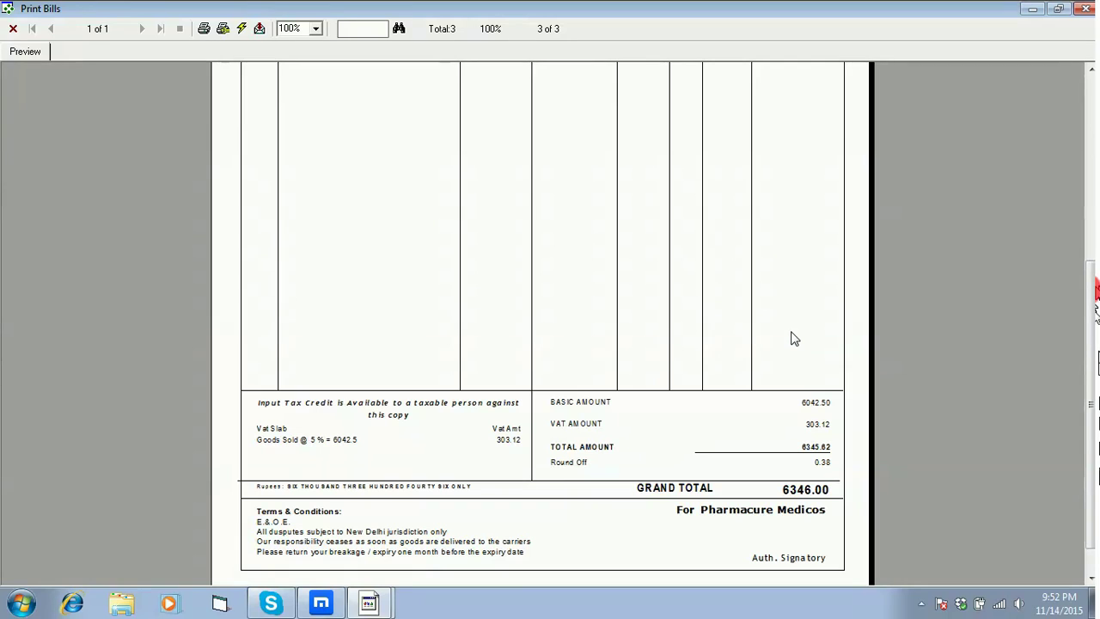
click(1085, 8)
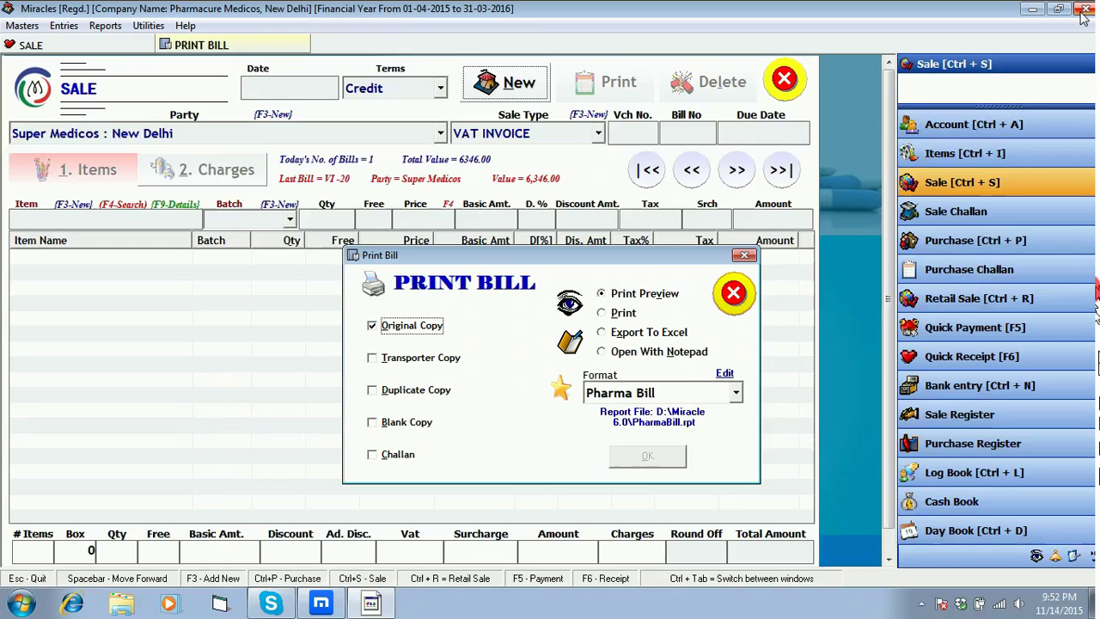
click(734, 292)
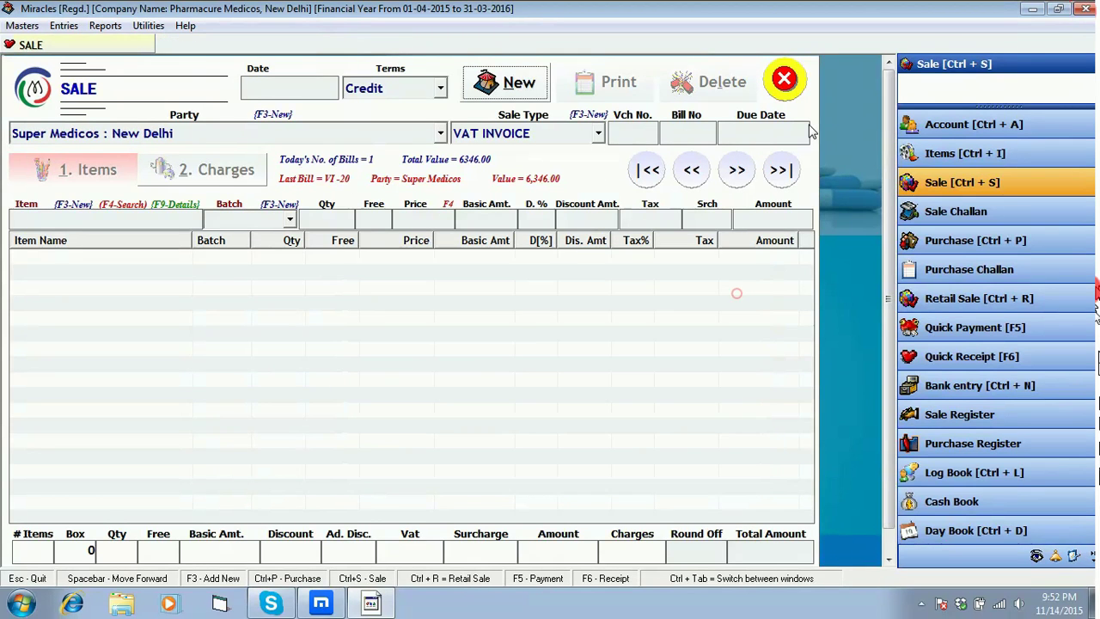
- Generate the Breakage Receipt Register for 27-09-2015 to 14-11-2015, examine the Apidex entry of bill VI-20, and close the register
click(789, 84)
click(101, 25)
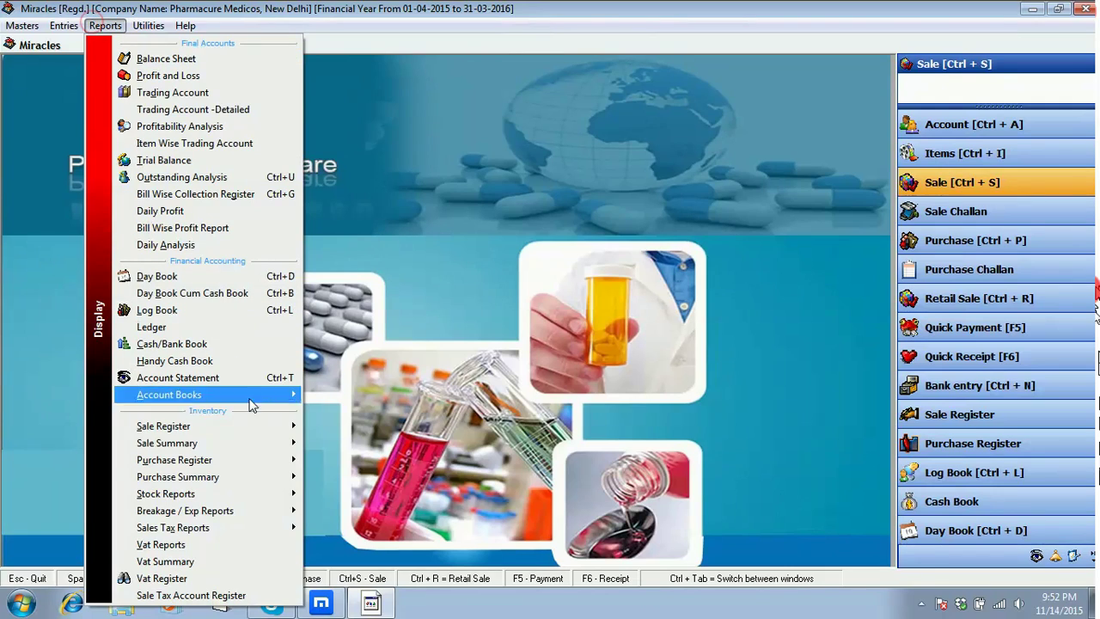
mouse_move(288, 512)
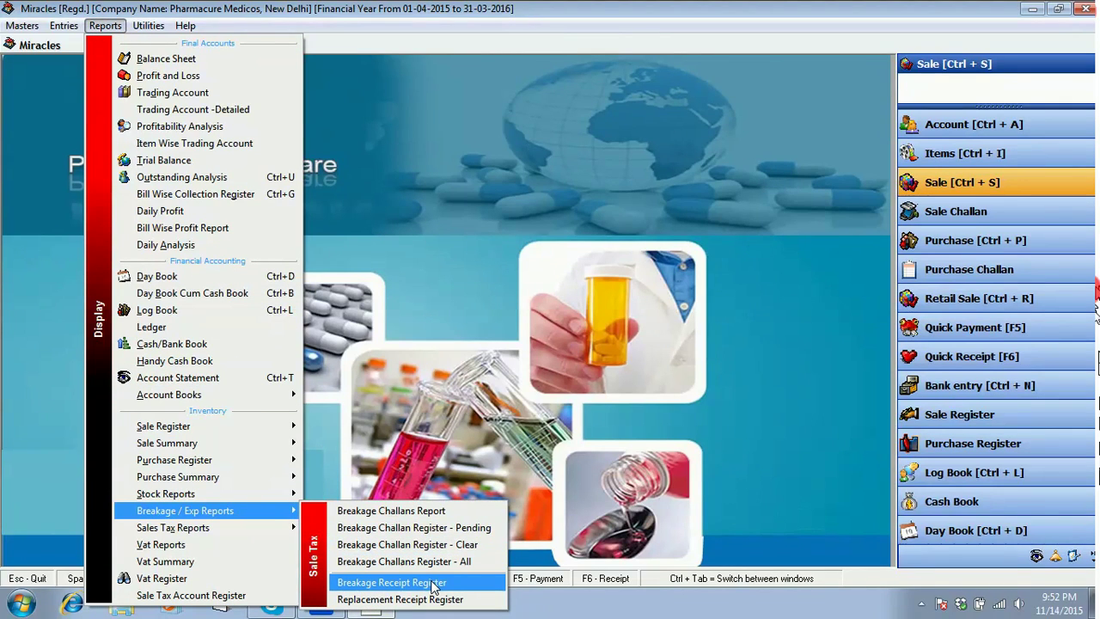
click(392, 584)
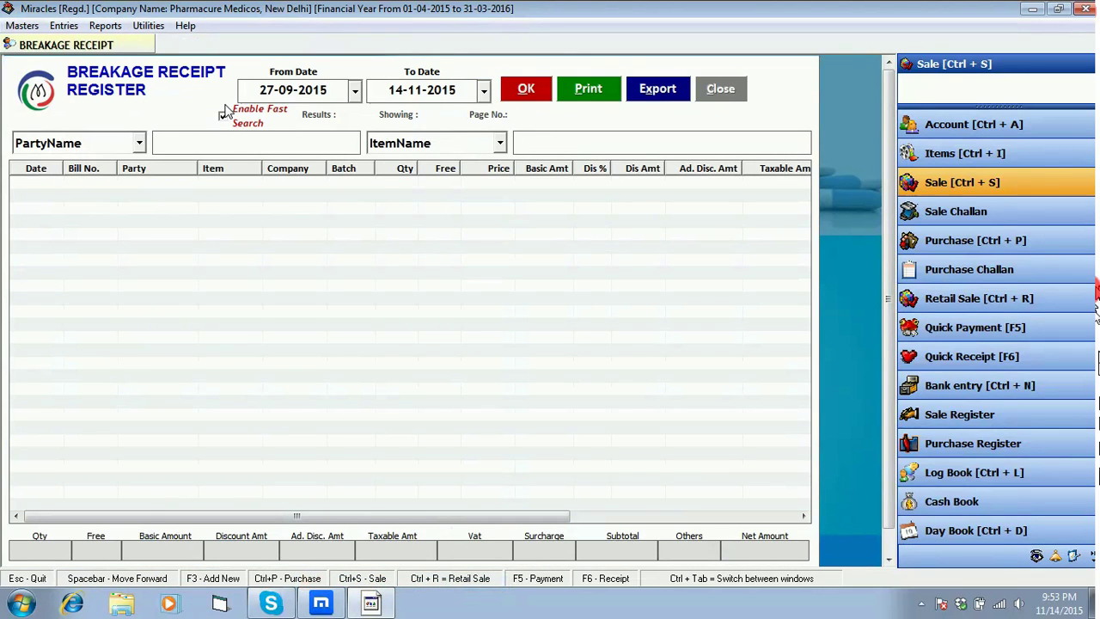
click(528, 90)
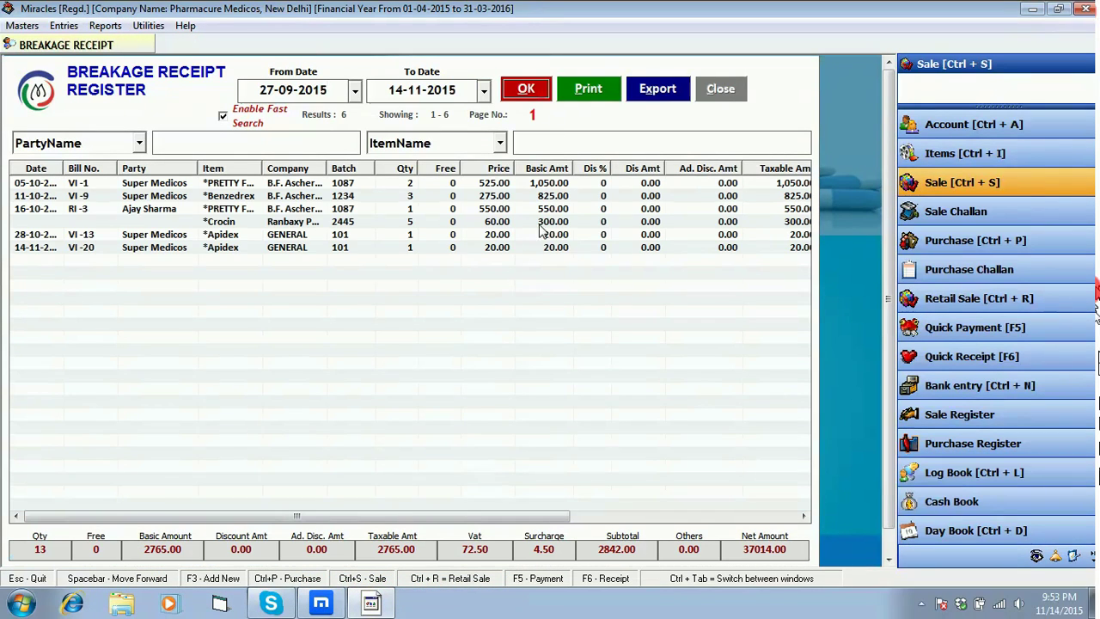
click(211, 250)
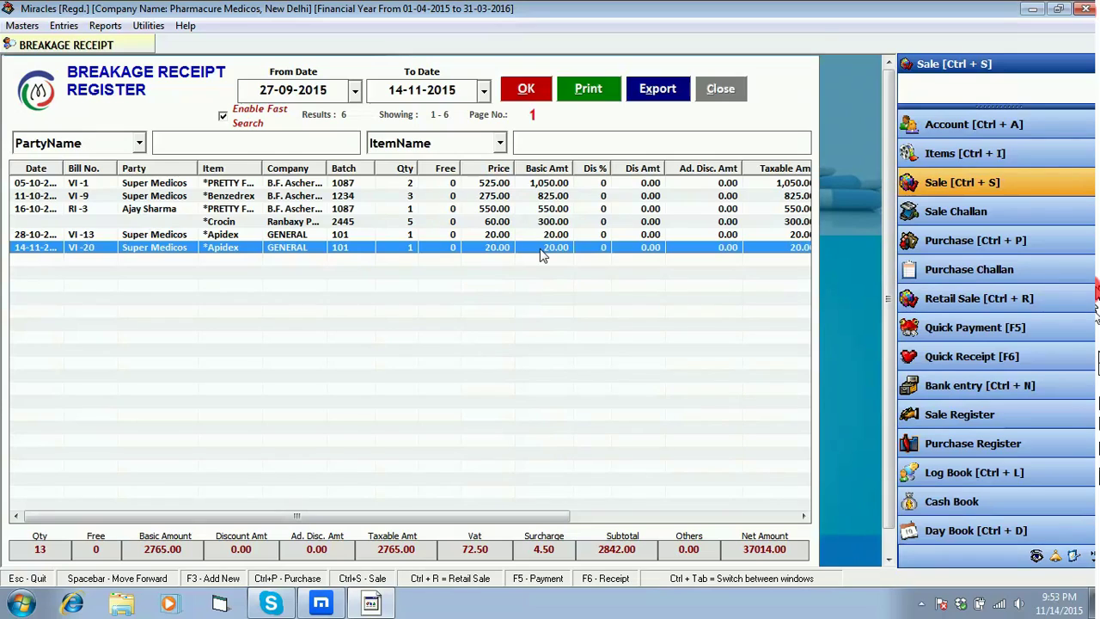
click(722, 92)
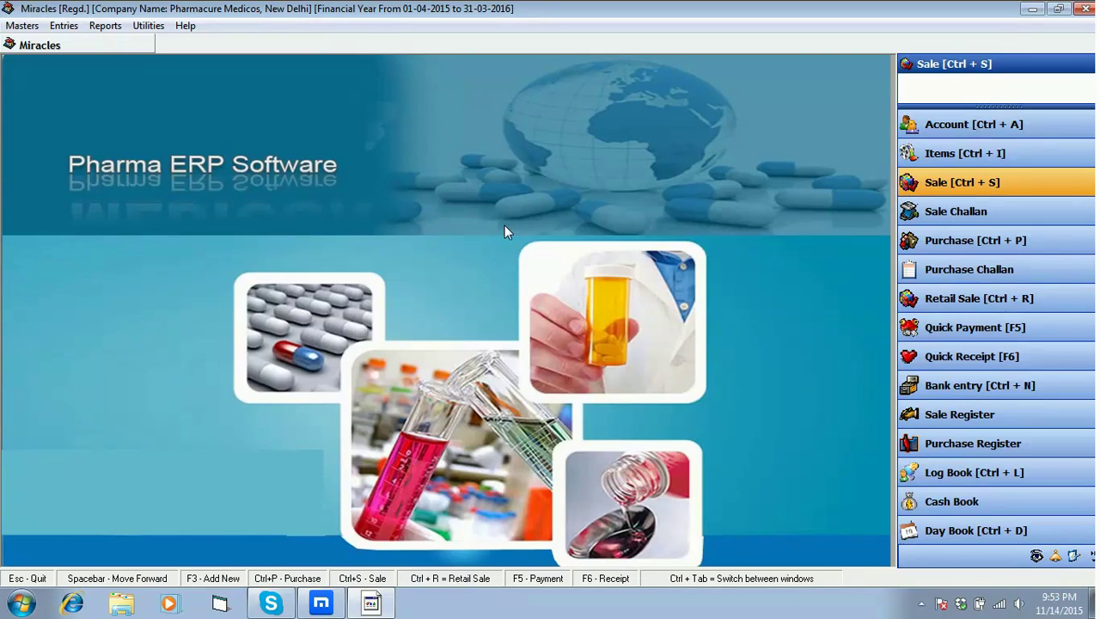
- Start a new breakage challan dated 14-11-2015 and choose Medicure Pharma as its party
click(64, 26)
click(151, 249)
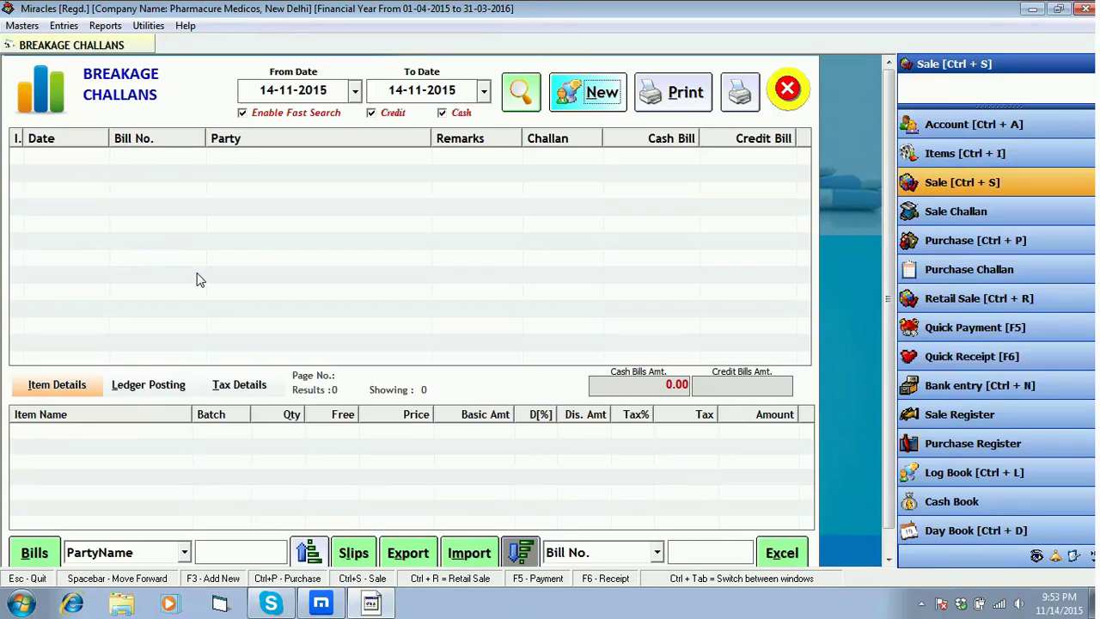
click(588, 92)
key(Return)
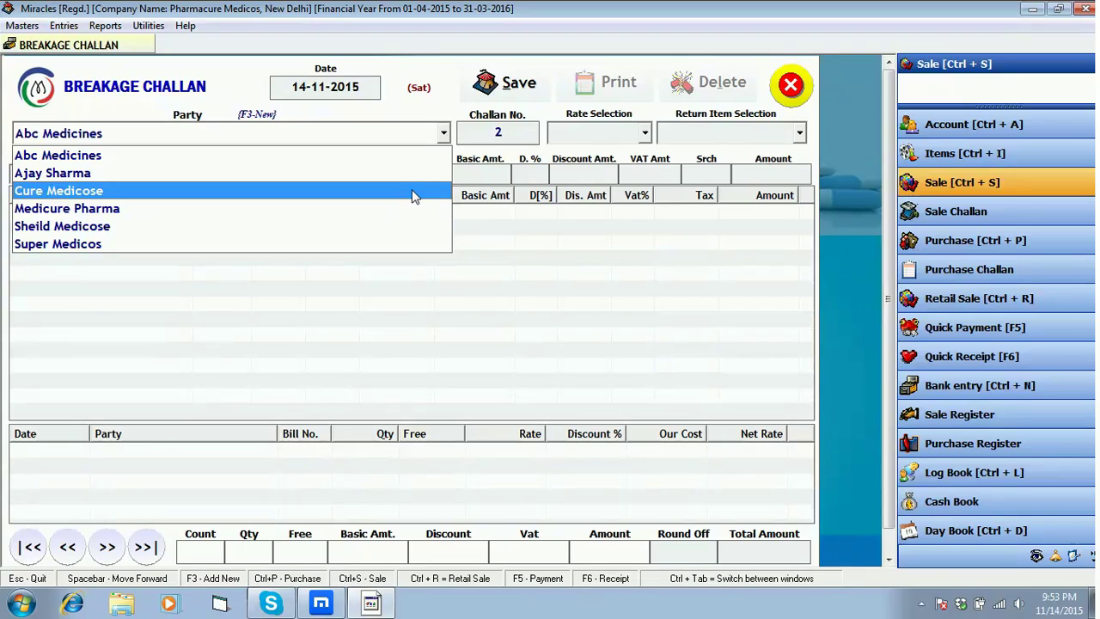
key(Down)
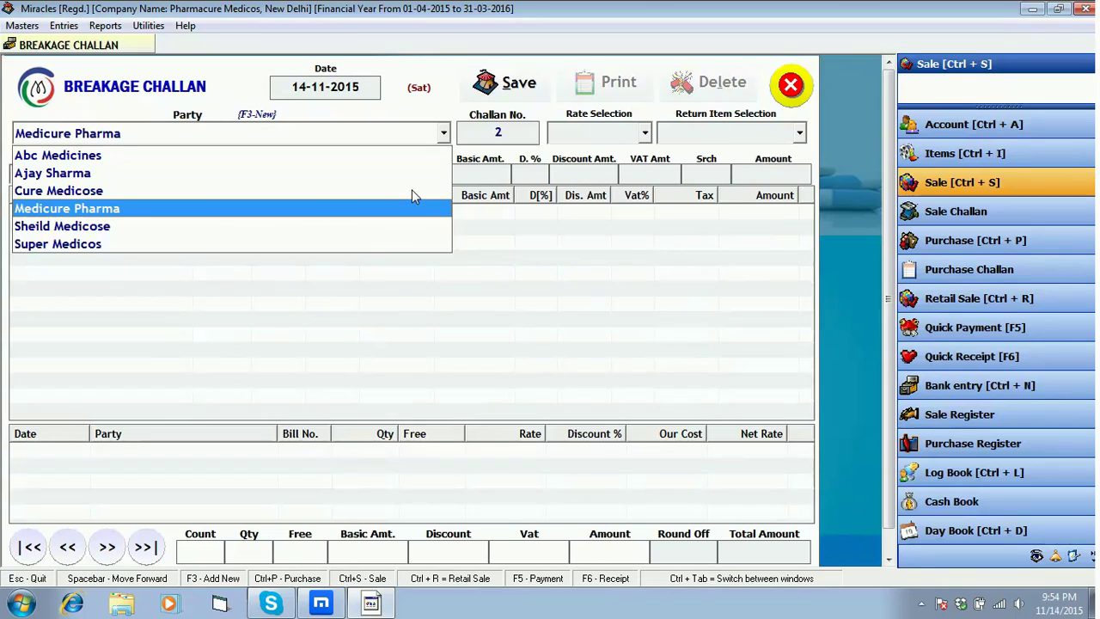
key(Down)
key(Up)
key(Return)
key(Return)
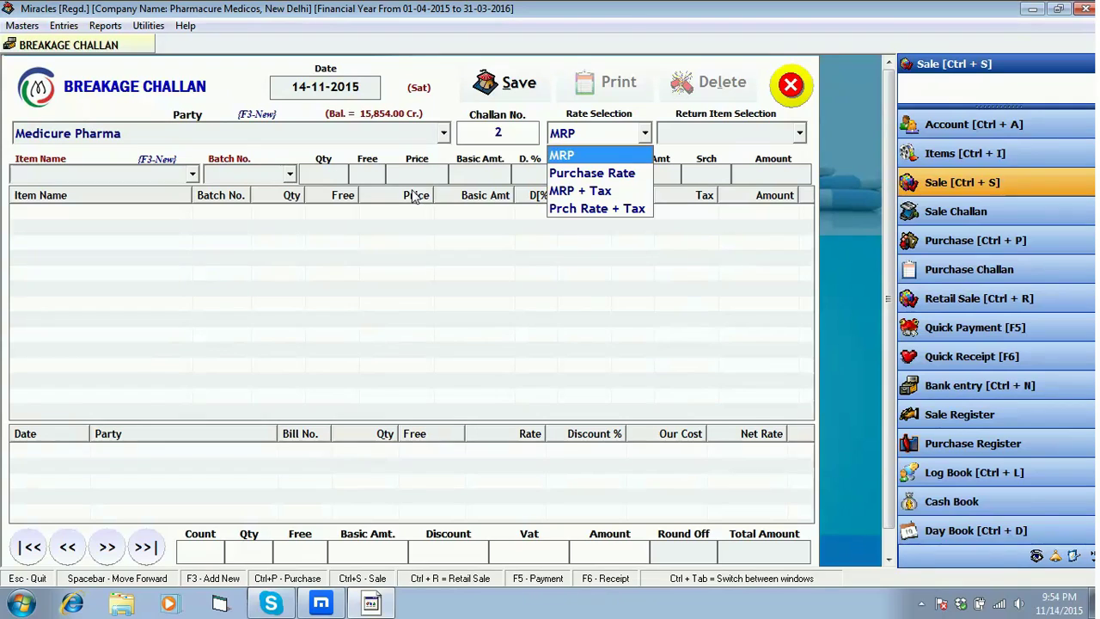
- Set the challan's rate selection to Prch Rate + Tax after going through the other rate options
key(Down)
key(Up)
key(Down)
key(Down)
key(Down)
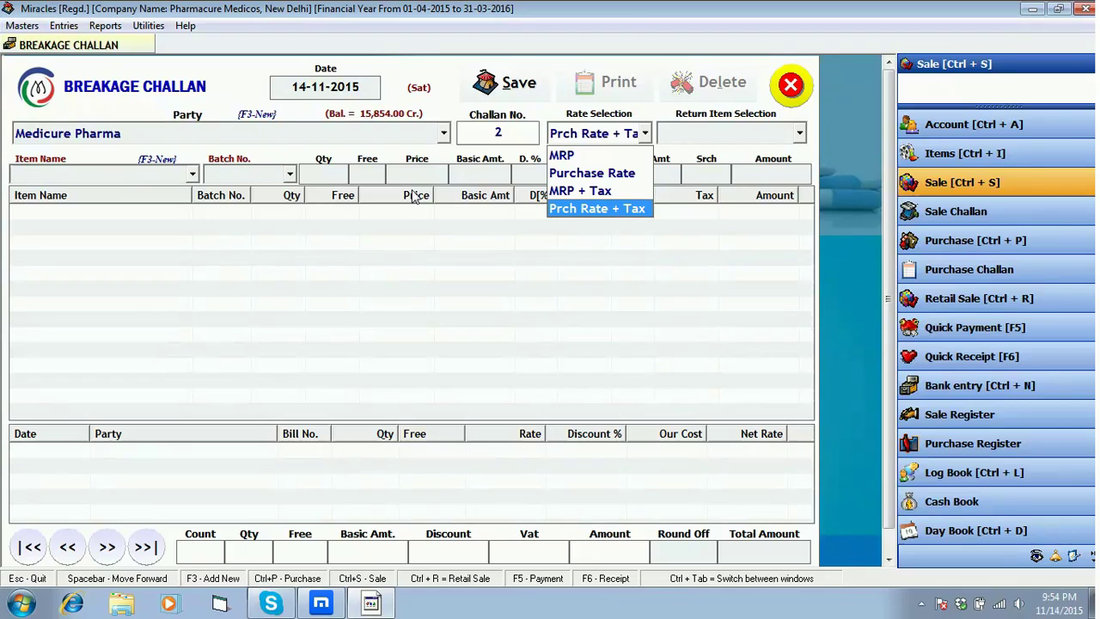
key(Up)
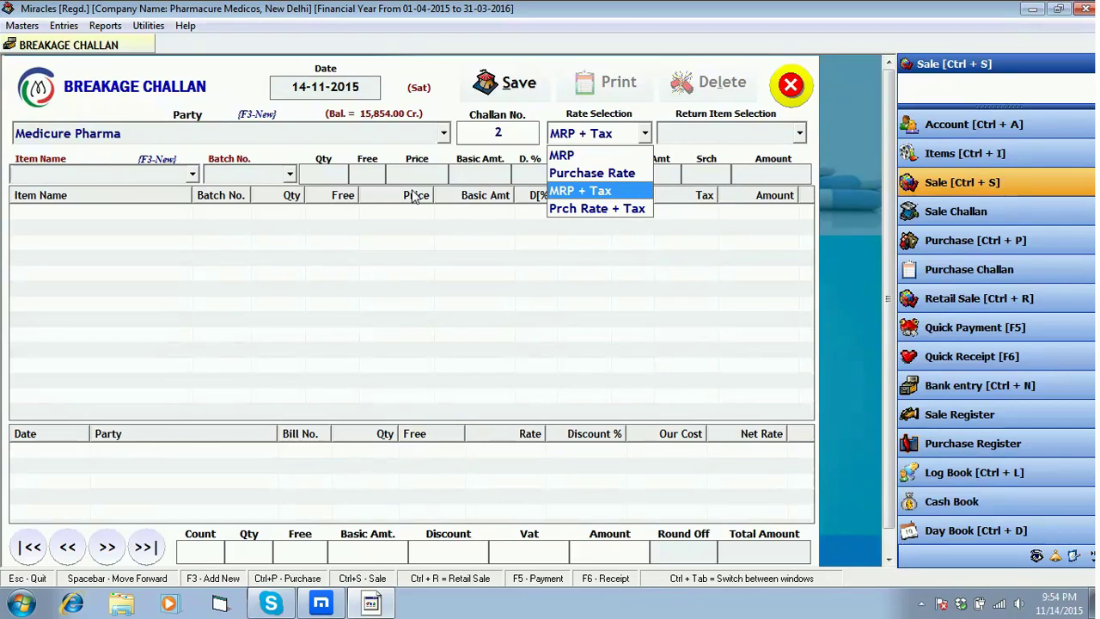
key(Up)
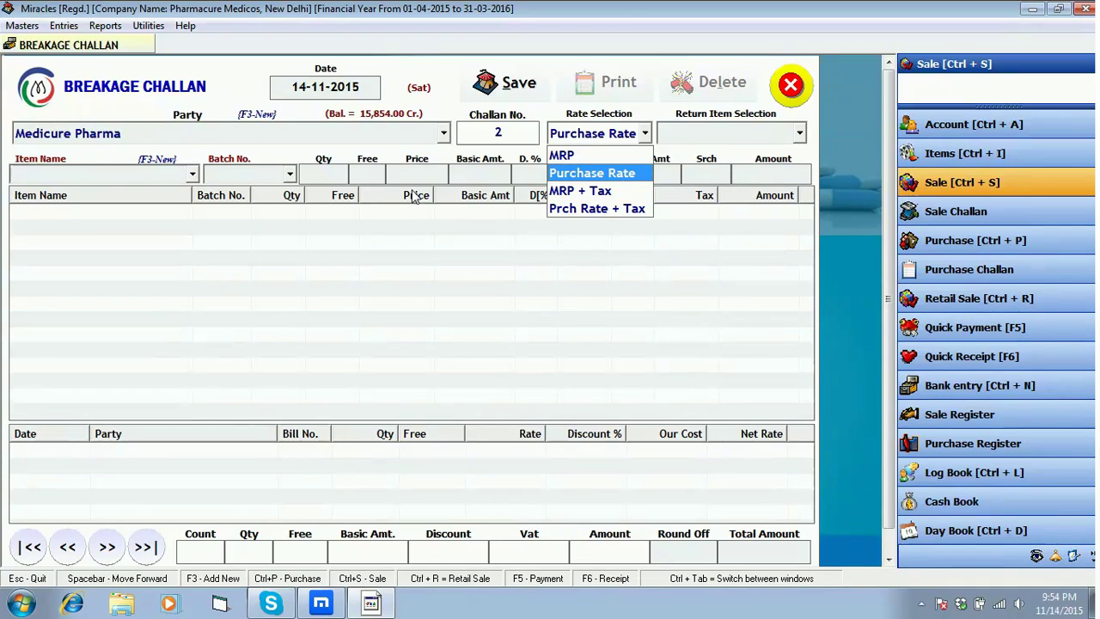
key(Down)
key(Down)
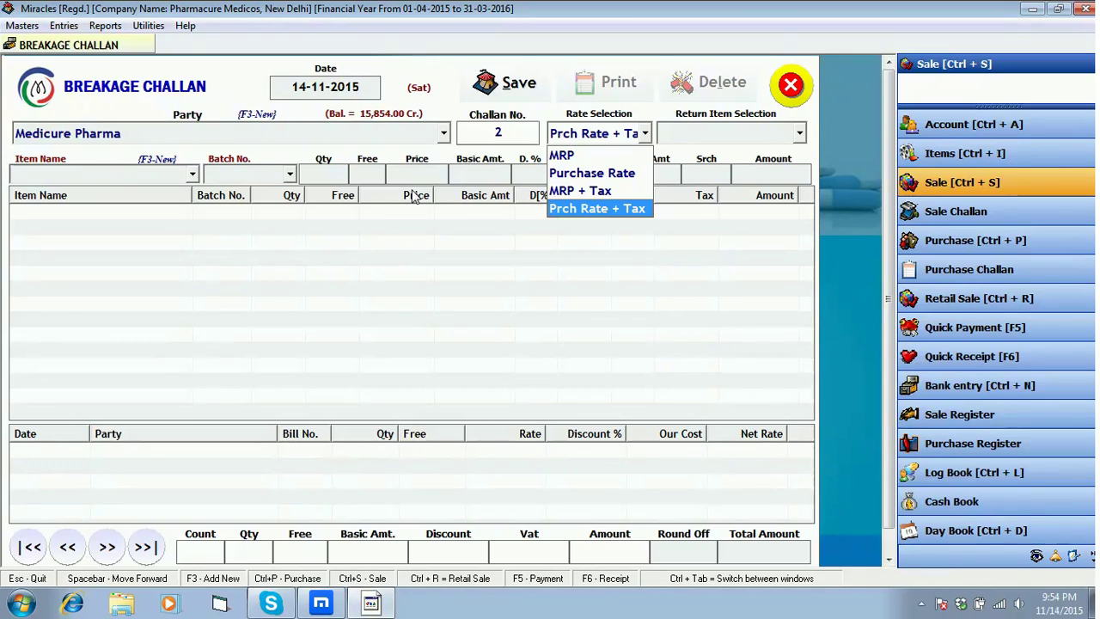
key(Return)
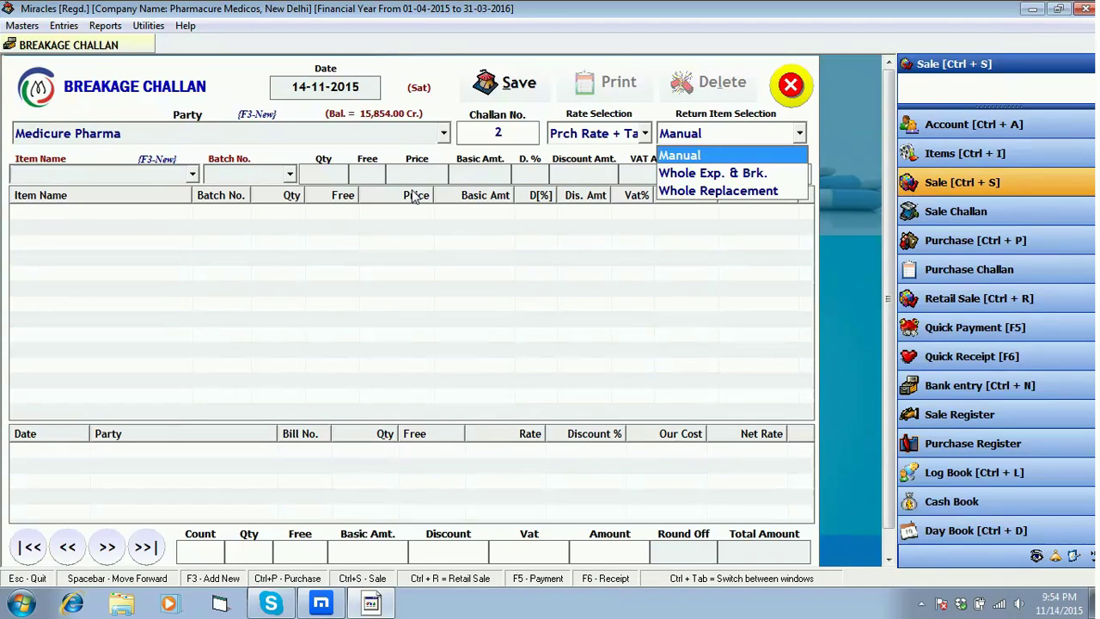
- Choose Whole Exp. & Brk. as the return item selection, exclude Crocin and PRETTY FEET, and insert the two Apidex items into the challan
key(Down)
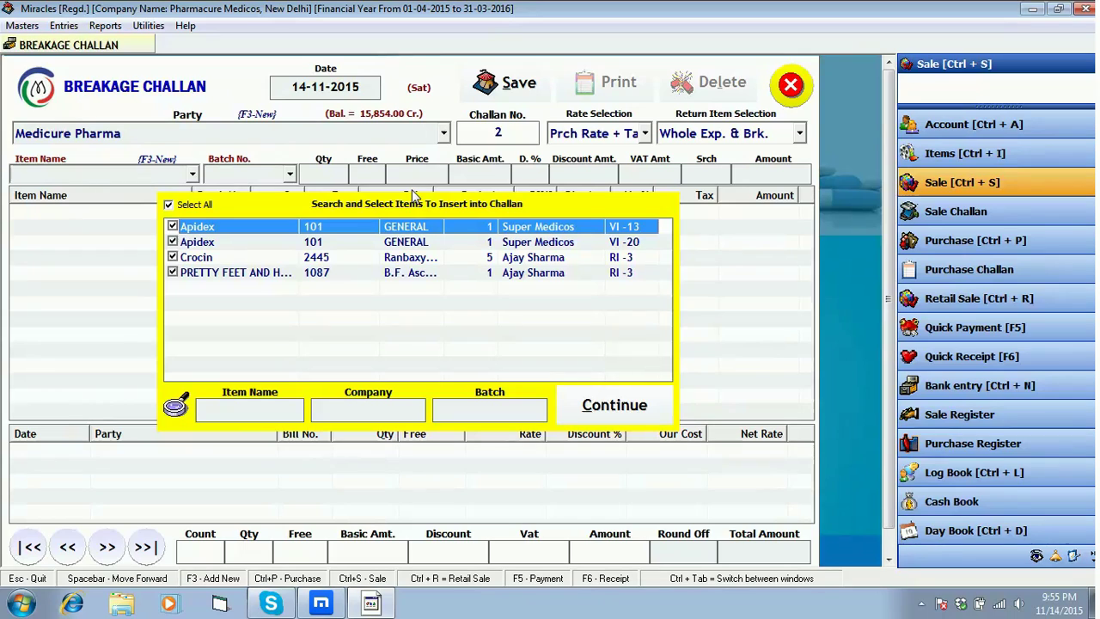
key(Down)
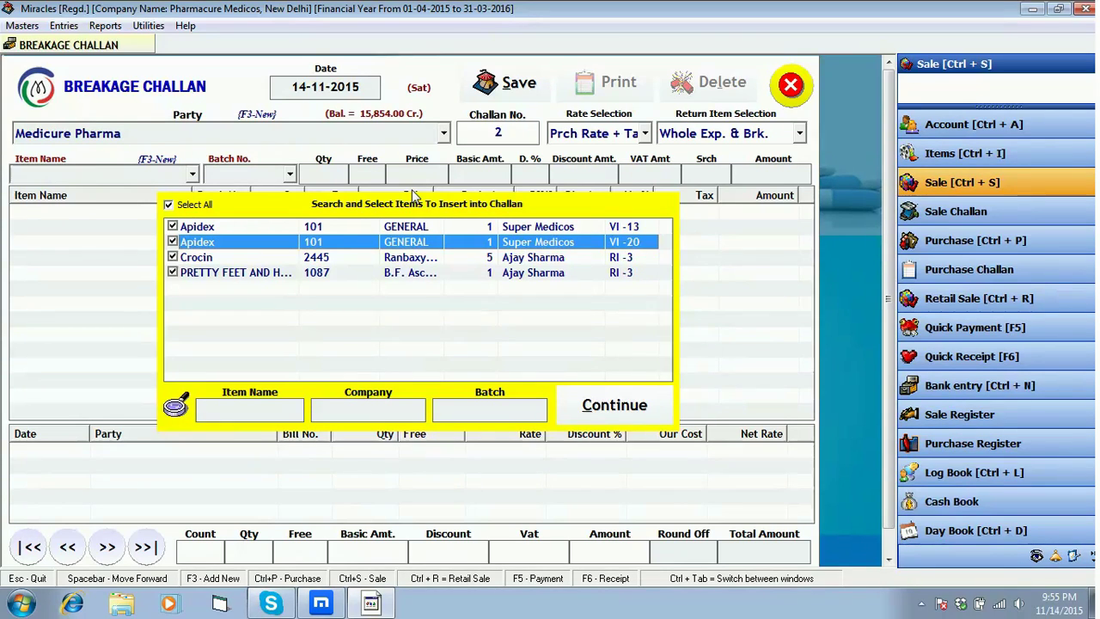
key(Down)
key(Down)
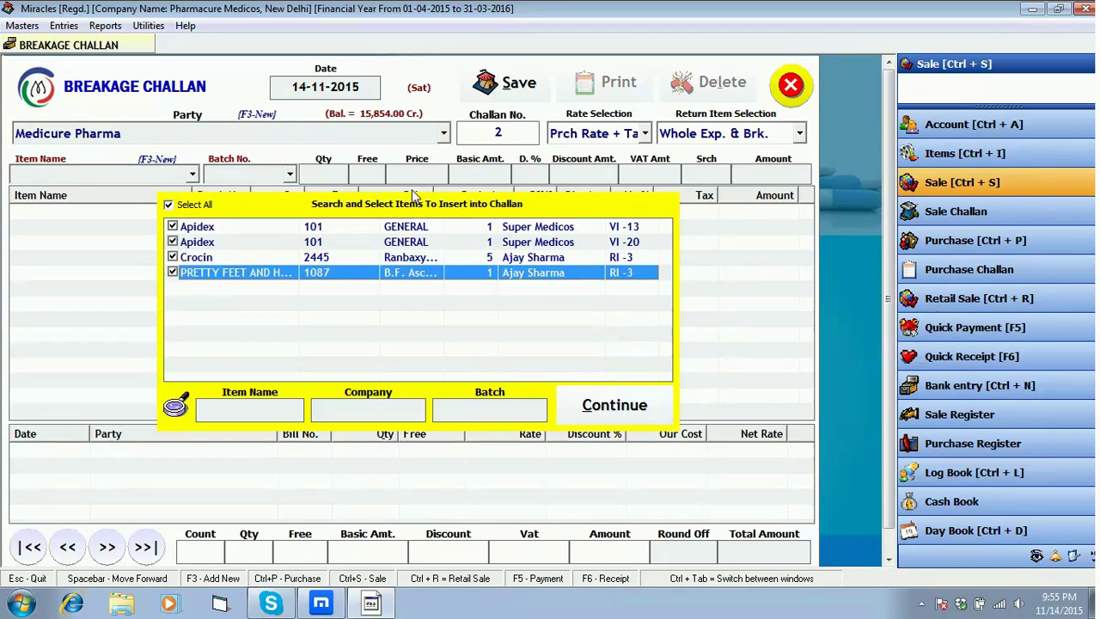
key(Up)
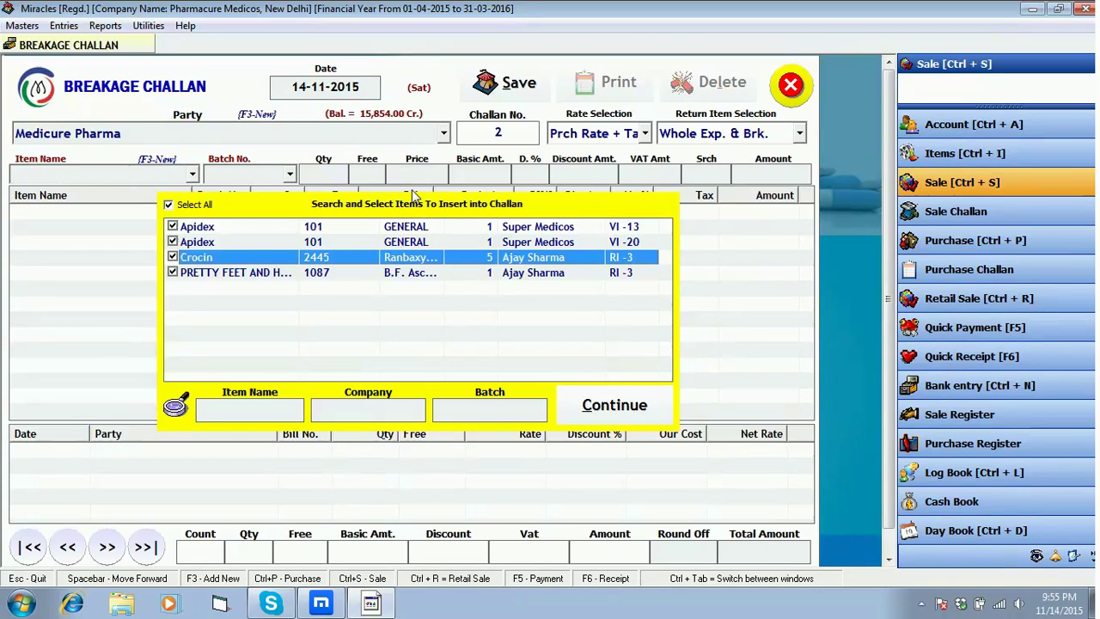
key(space)
key(Down)
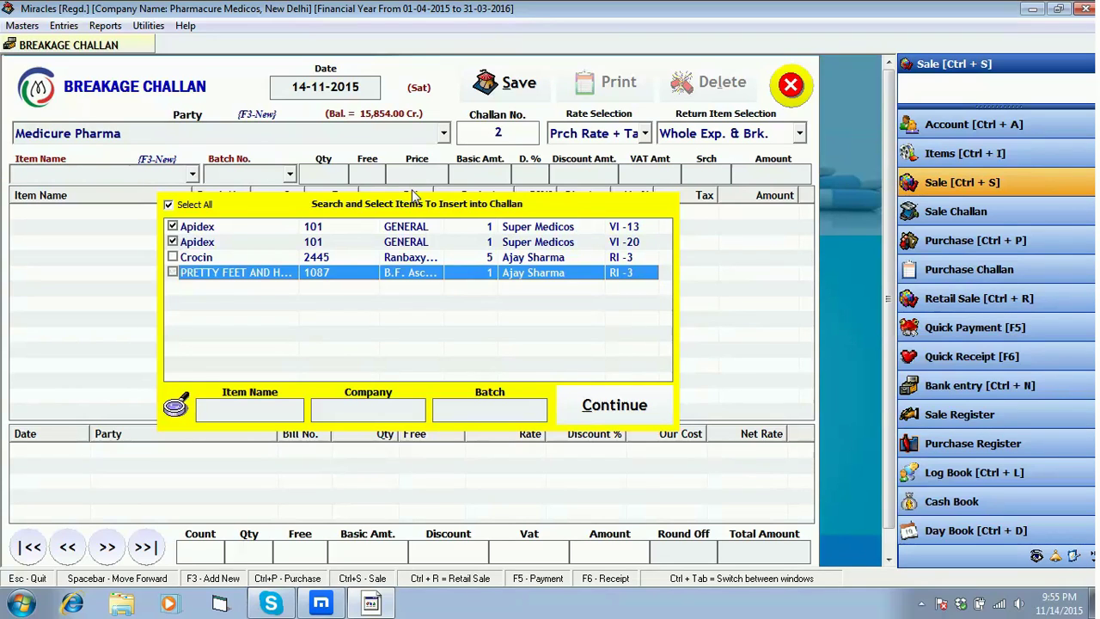
key(Return)
key(Return)
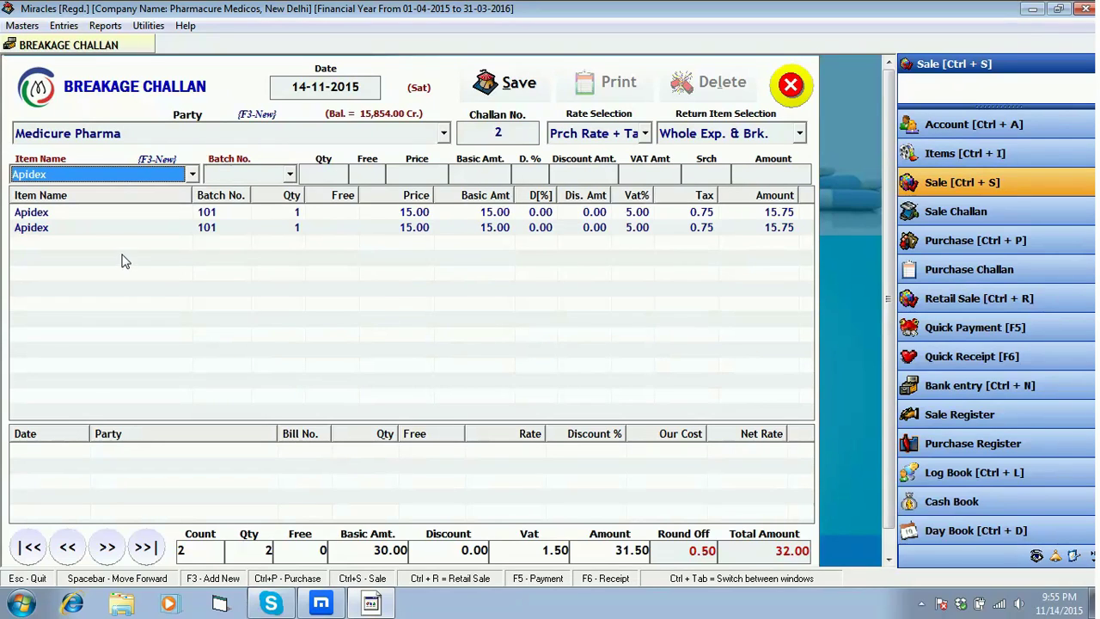
- Check the purchase history of the first Apidex line and save the breakage challan
click(77, 215)
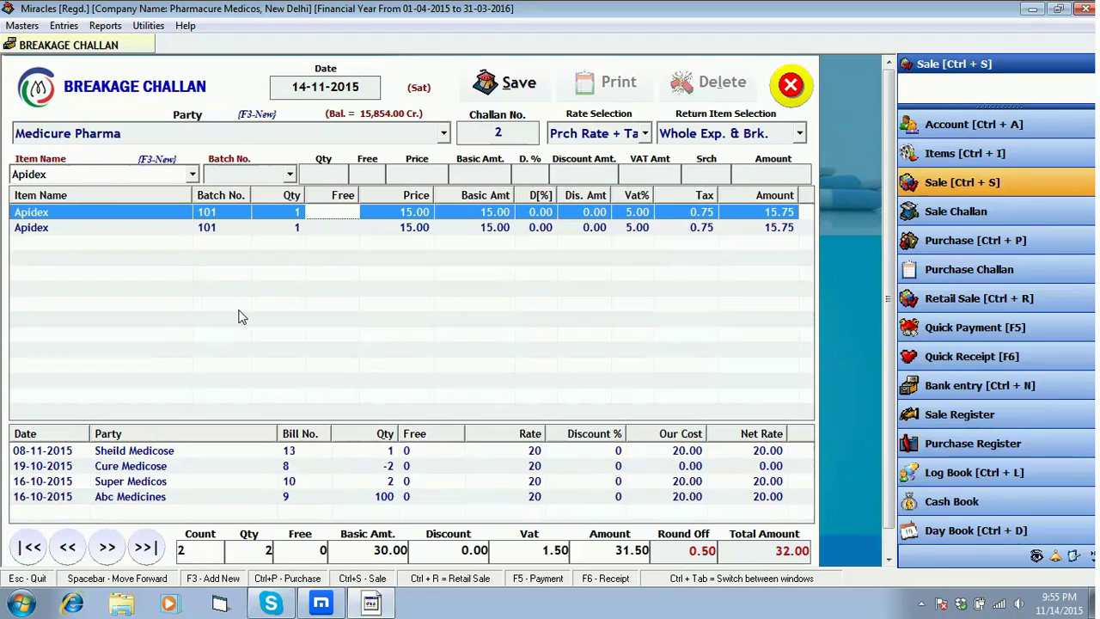
key(Delete)
click(508, 83)
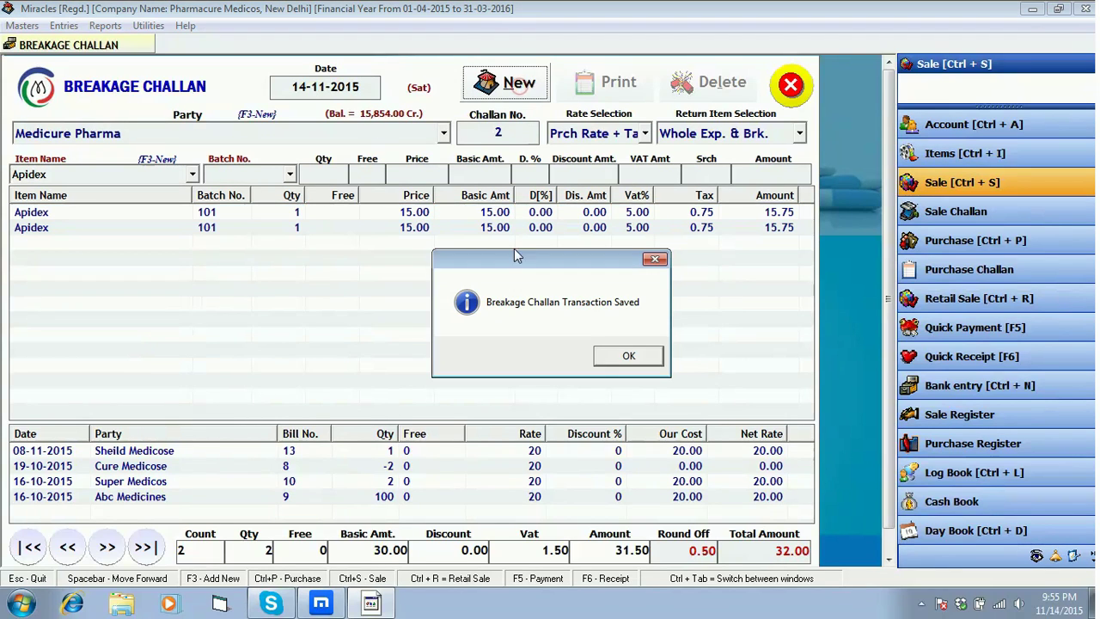
click(625, 357)
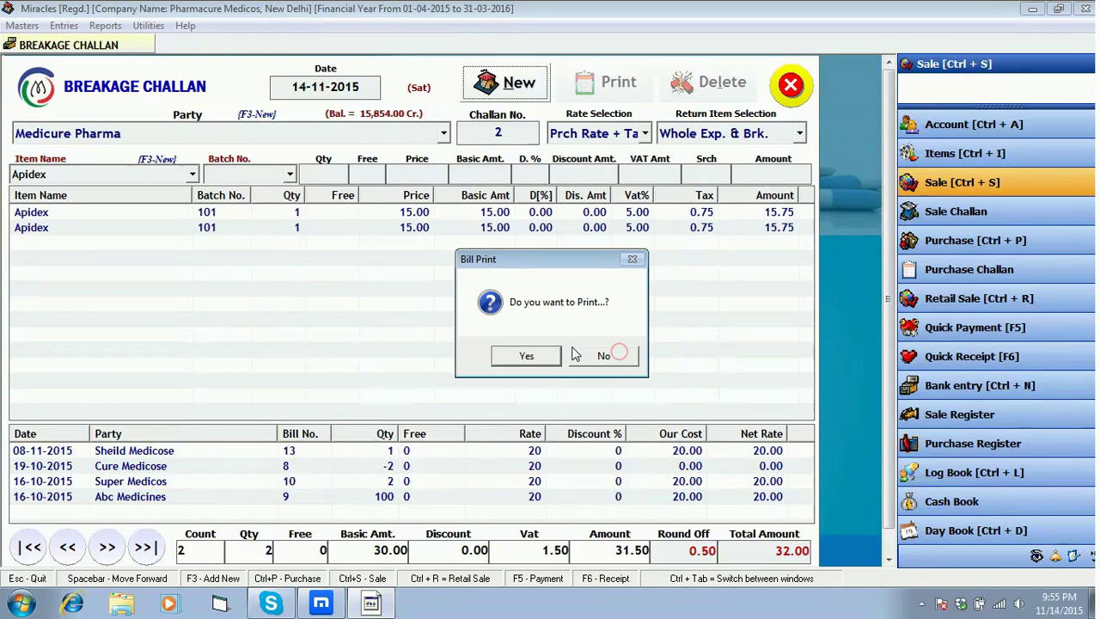
- Preview the challan's original copy in Breakage format, examine its item lines, and close the print windows and the challan form
click(528, 356)
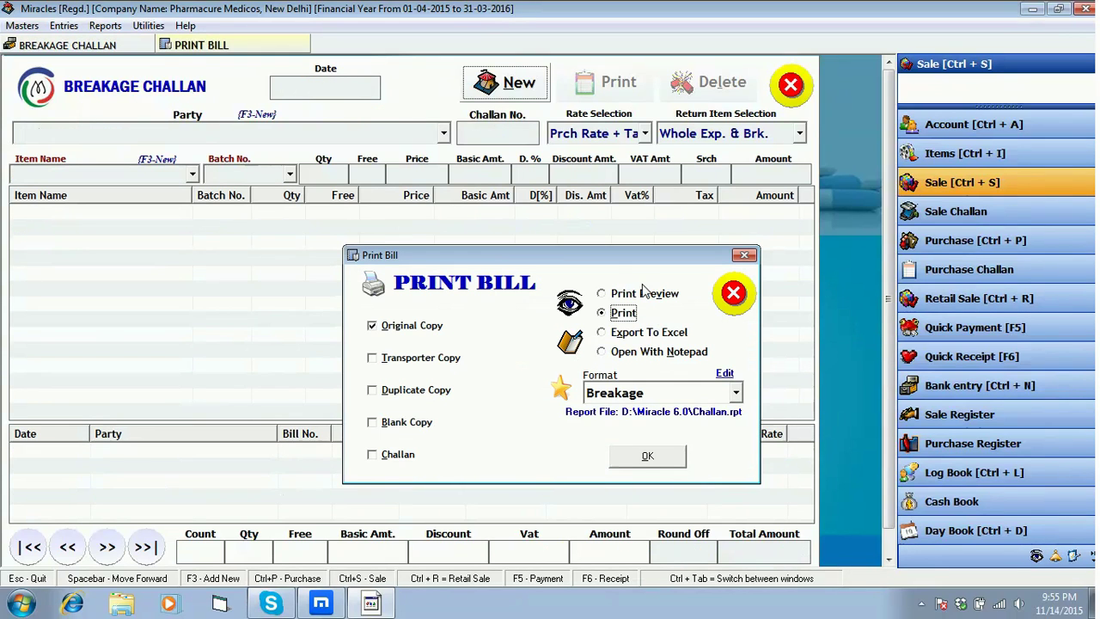
click(620, 293)
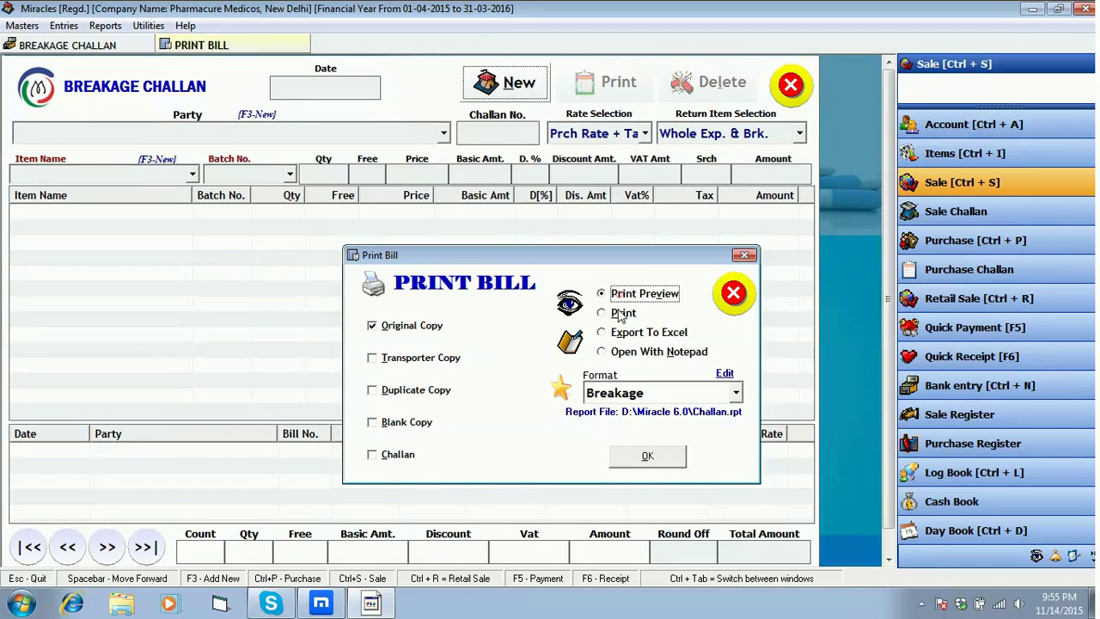
click(655, 458)
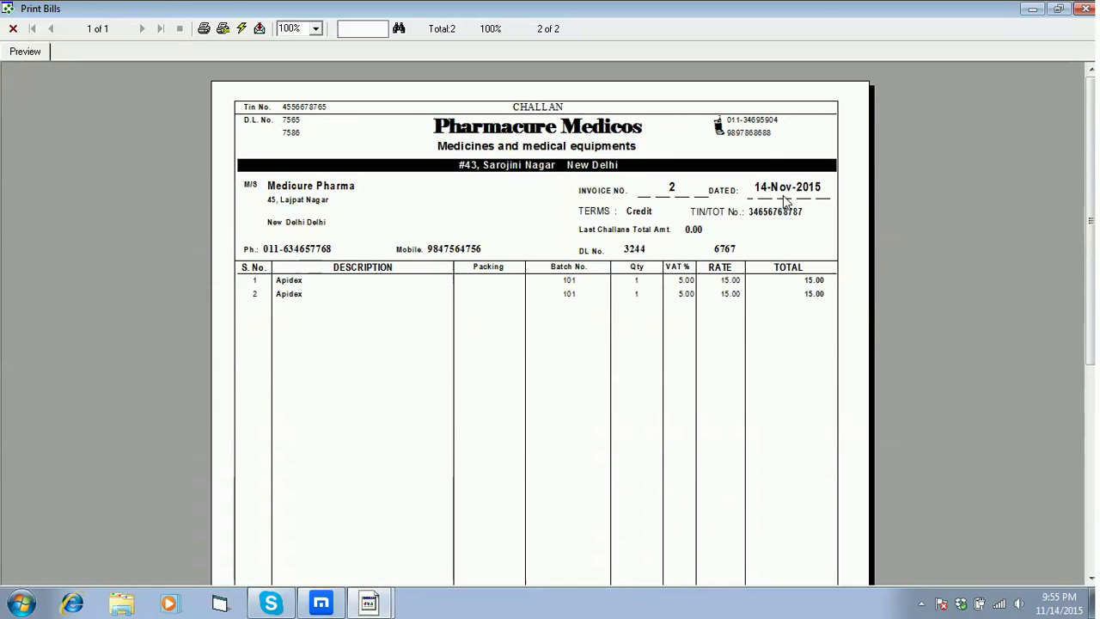
click(1082, 11)
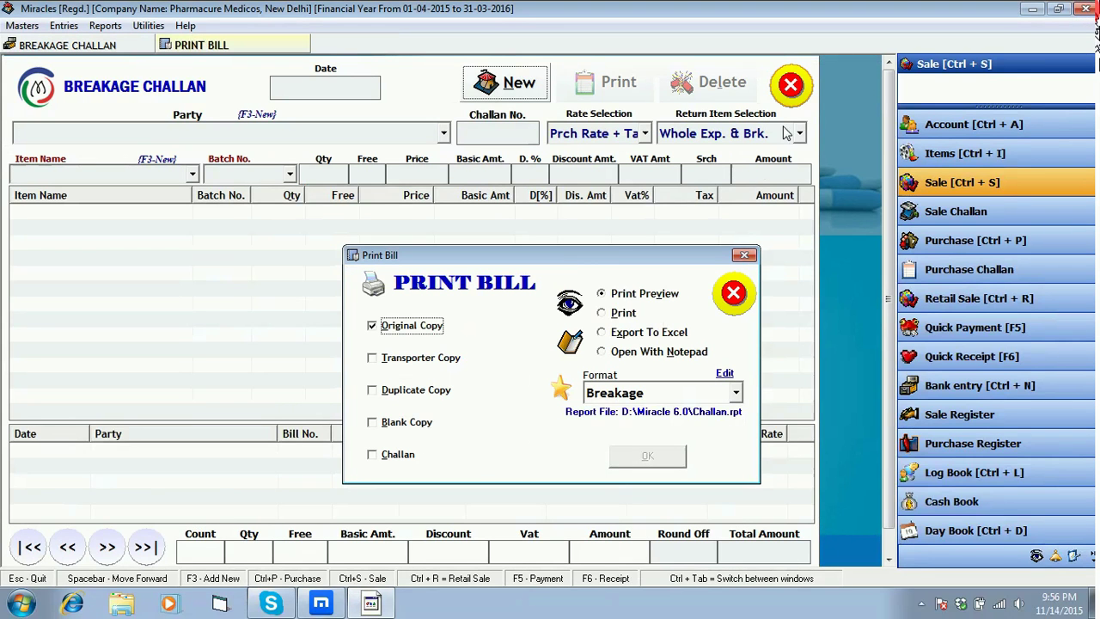
click(733, 296)
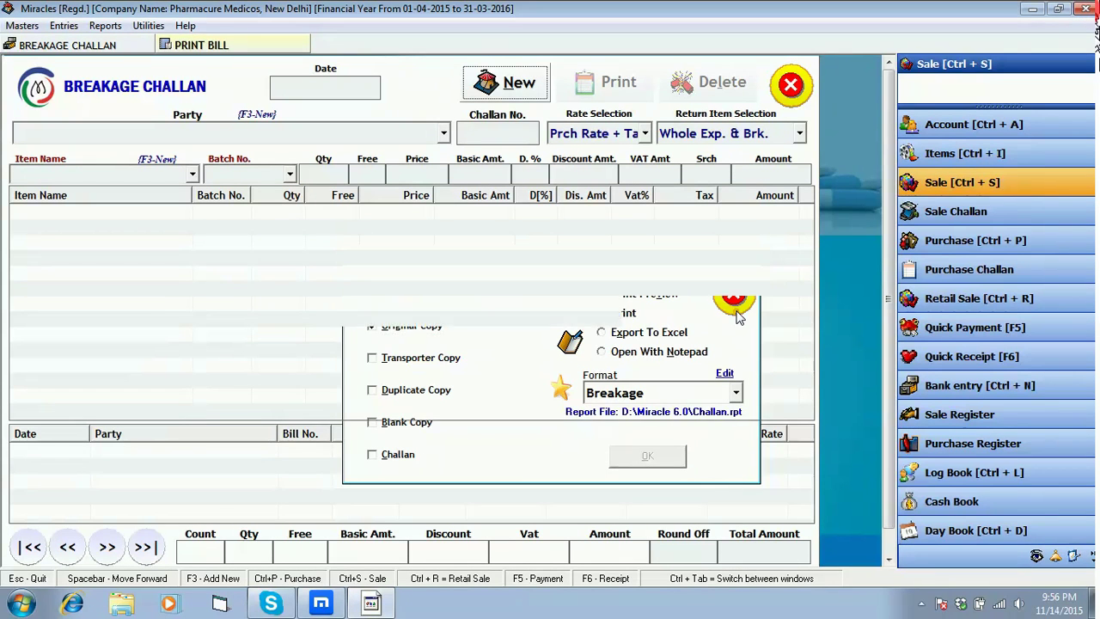
click(791, 90)
- Open the Breakage Challans Report, examine each challan's amount, adjusted amount and balance, and close the report
click(104, 26)
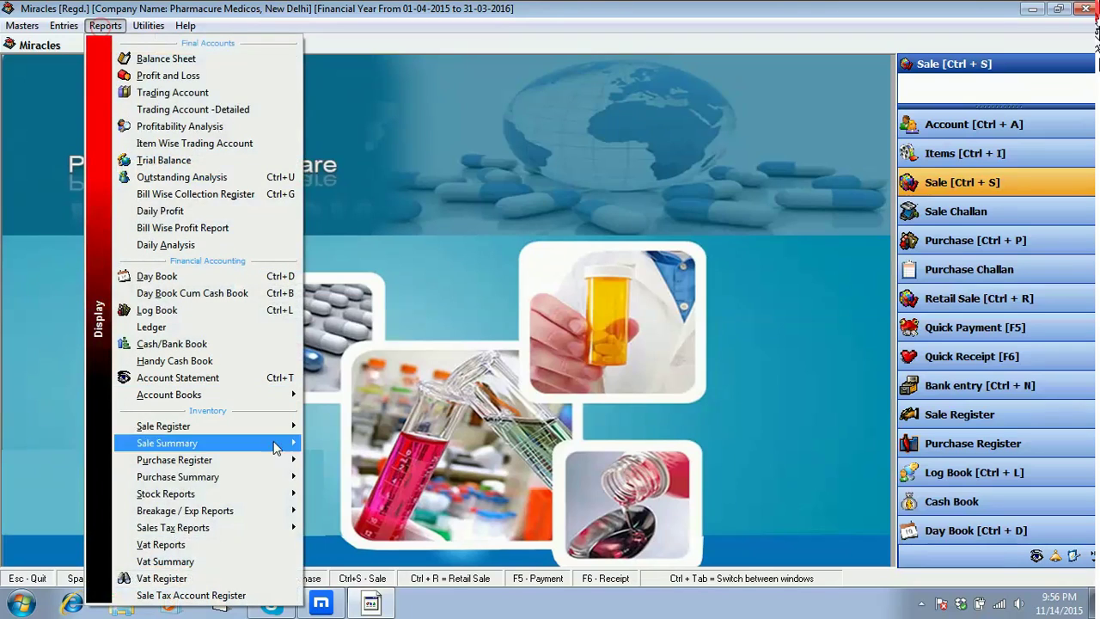
mouse_move(290, 511)
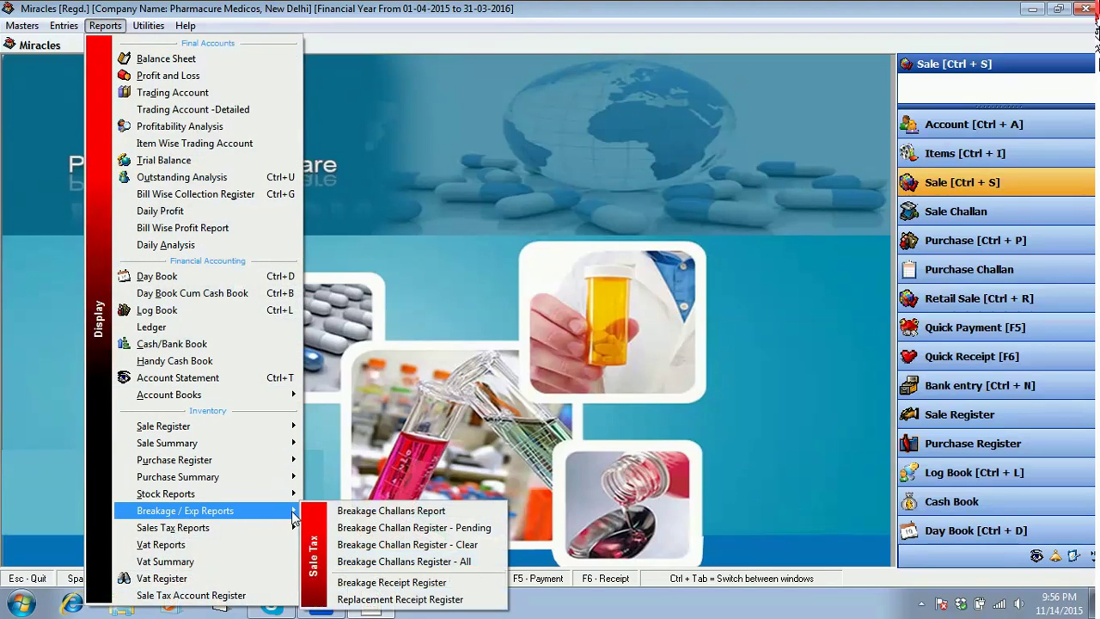
click(391, 510)
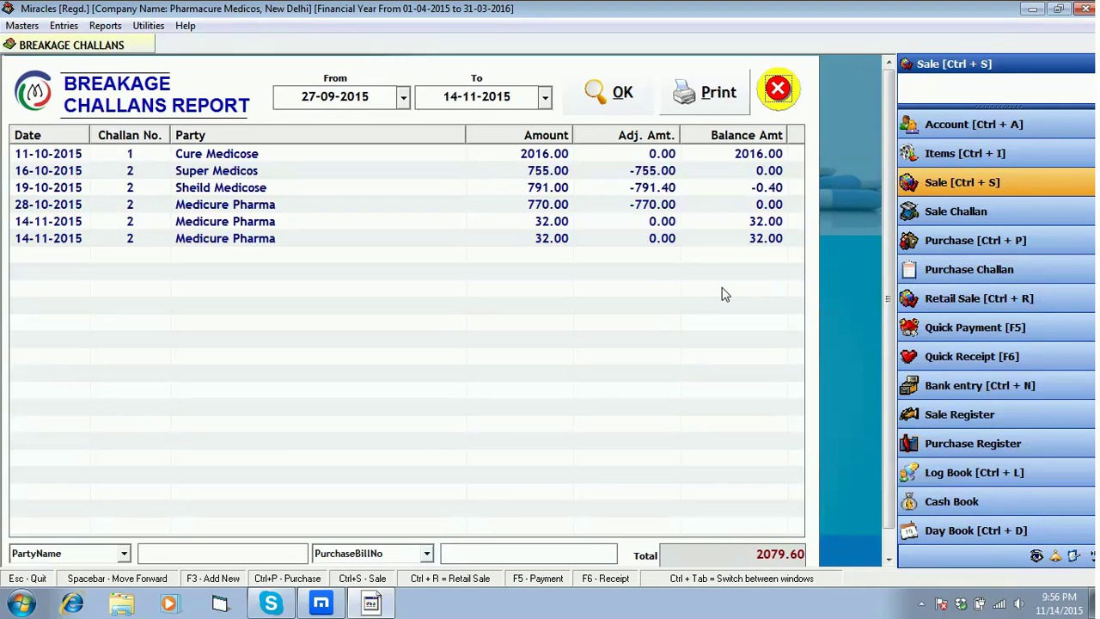
click(778, 88)
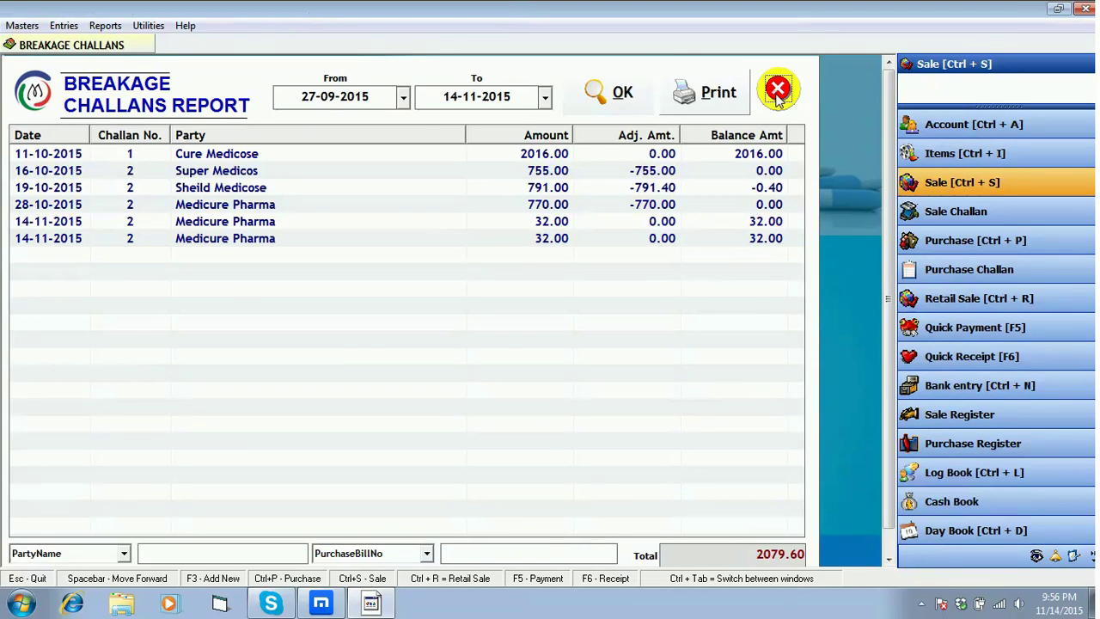
- Open the Breakage Challan Register - Pending for 27-09-2015 to 14-11-2015, examine the item lines of the pending challans, and close it
click(114, 30)
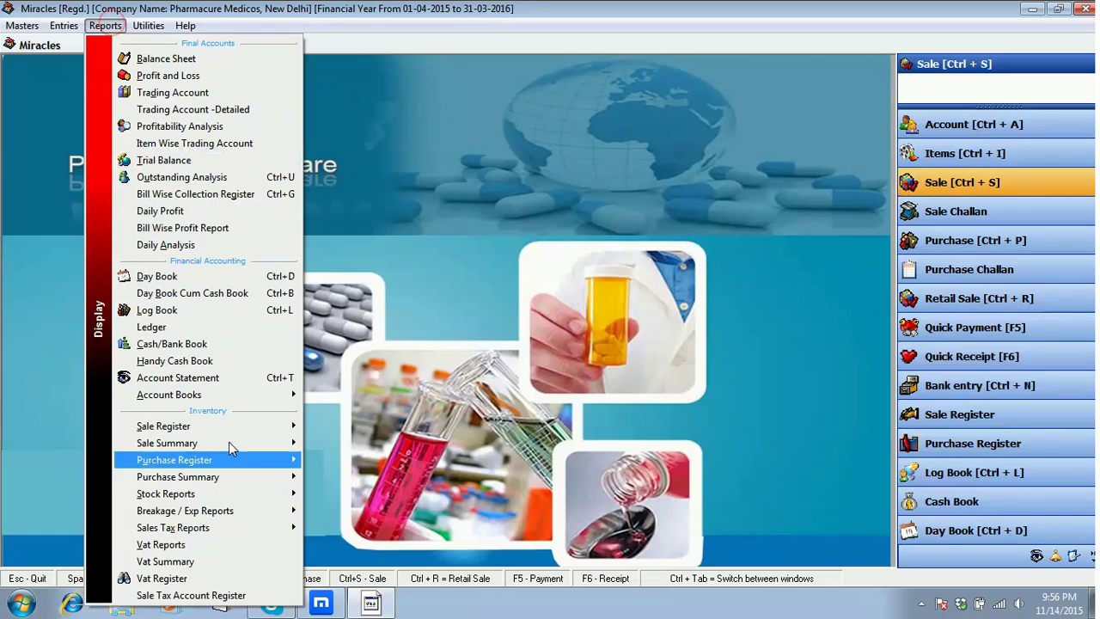
mouse_move(275, 511)
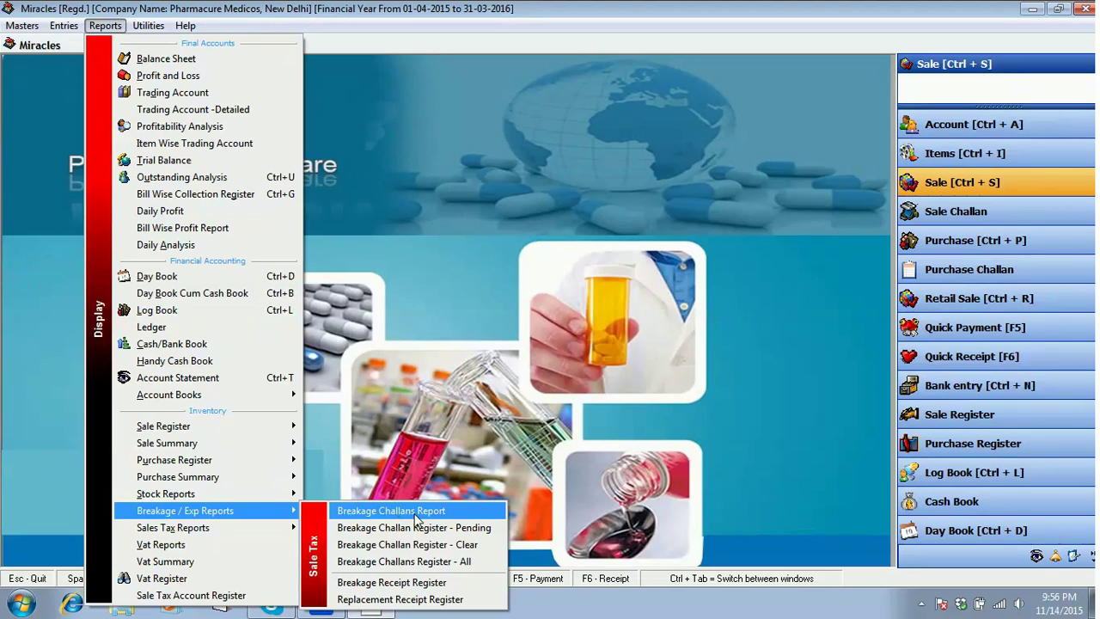
click(432, 529)
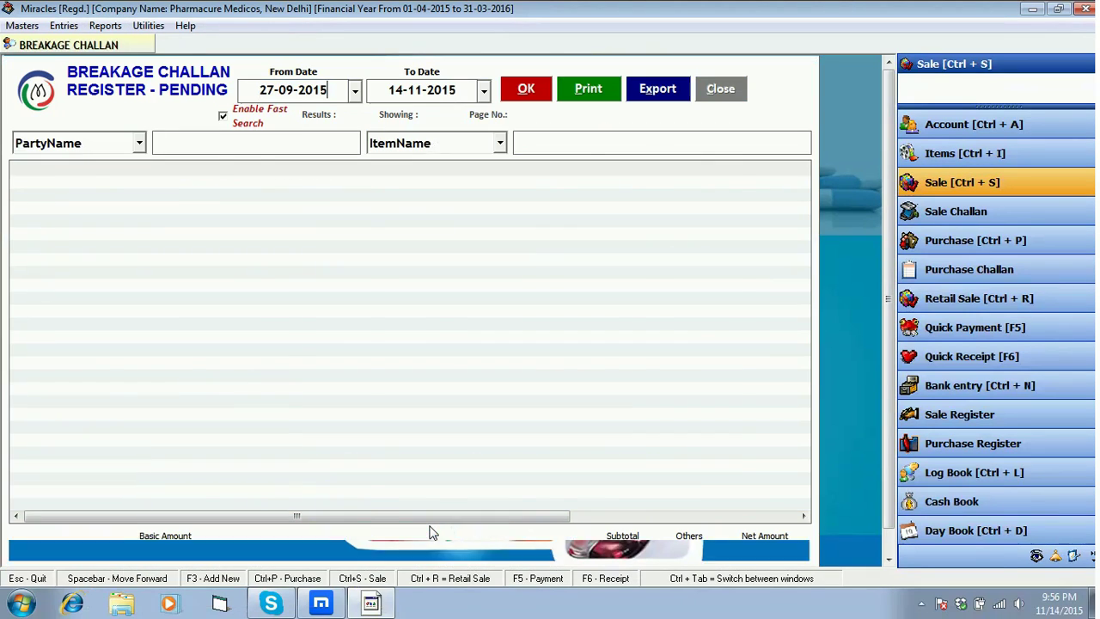
click(524, 89)
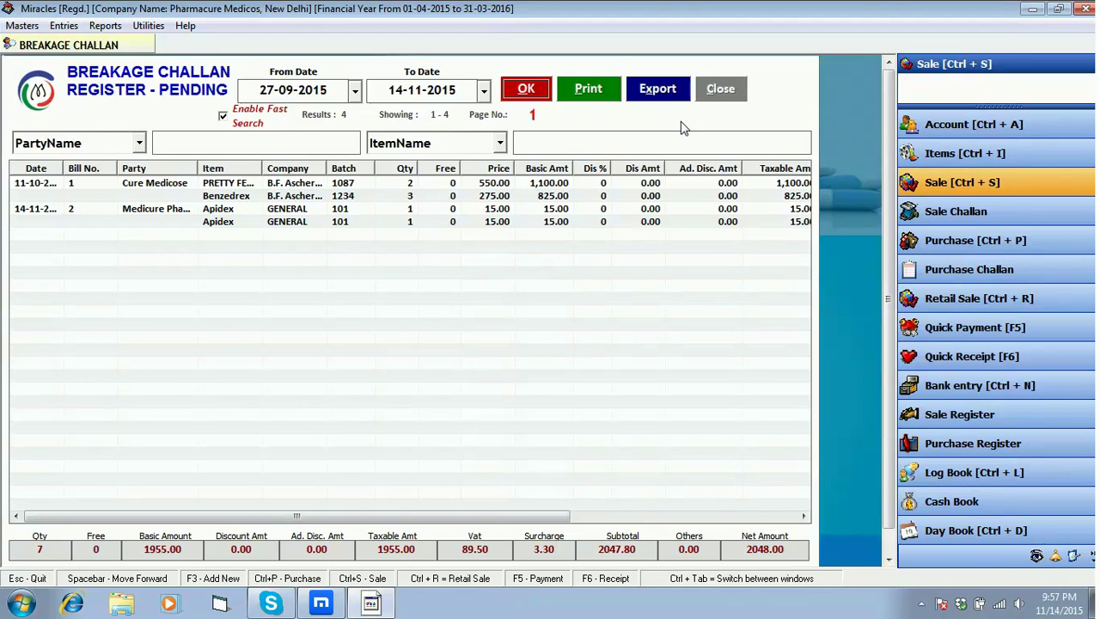
click(713, 92)
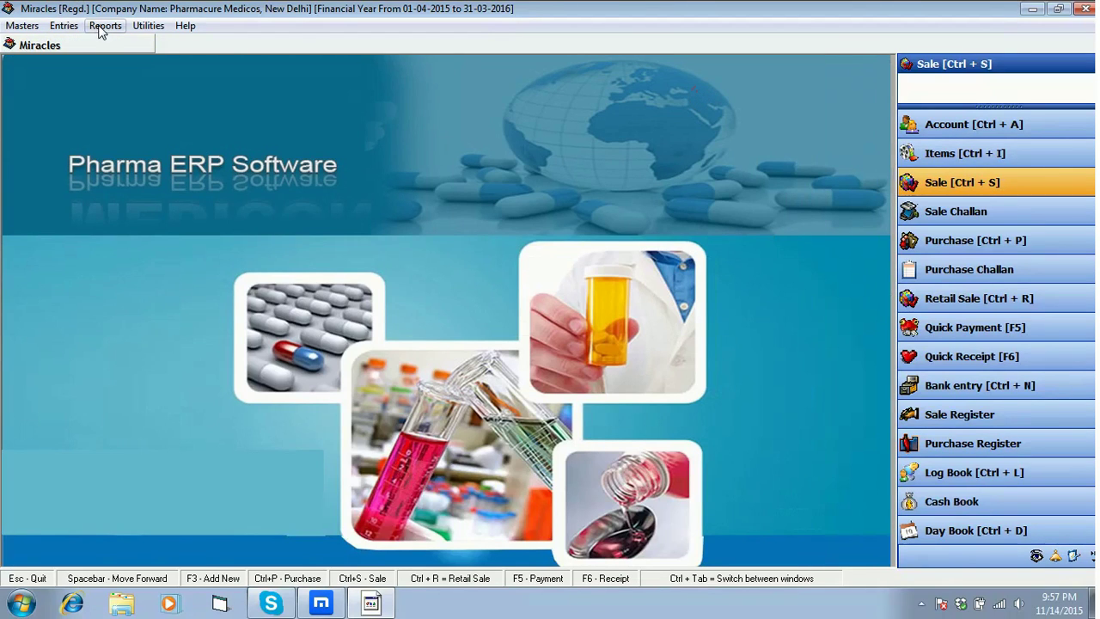
- Open the Breakage Challan Register - Clear for 27-09-2015 to 14-11-2015, examine the item lines of the cleared challans, and close it
click(102, 26)
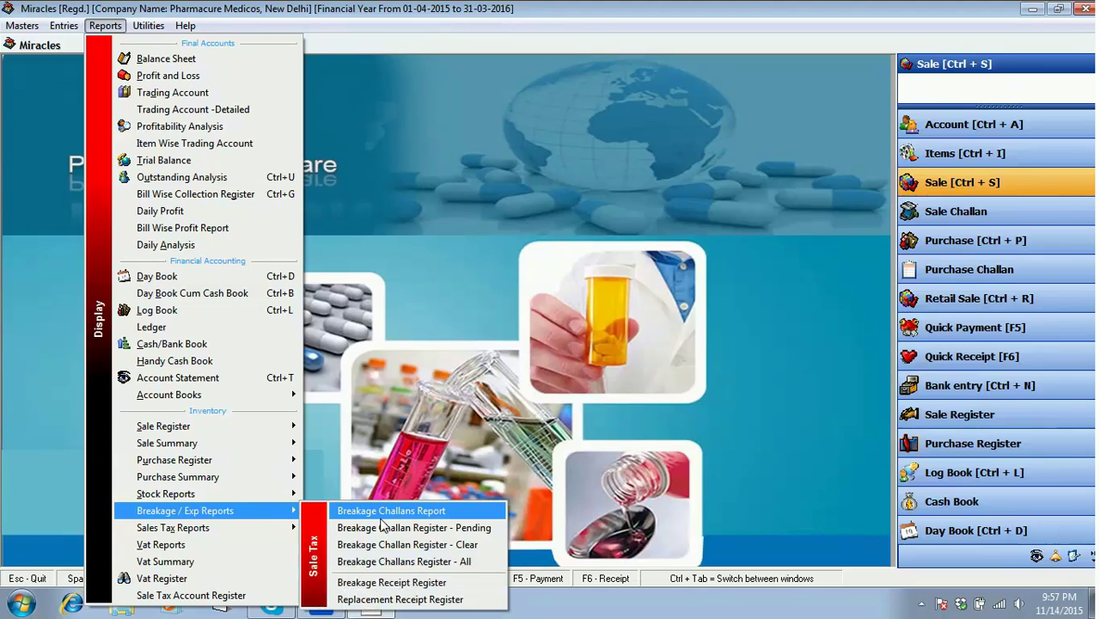
click(412, 544)
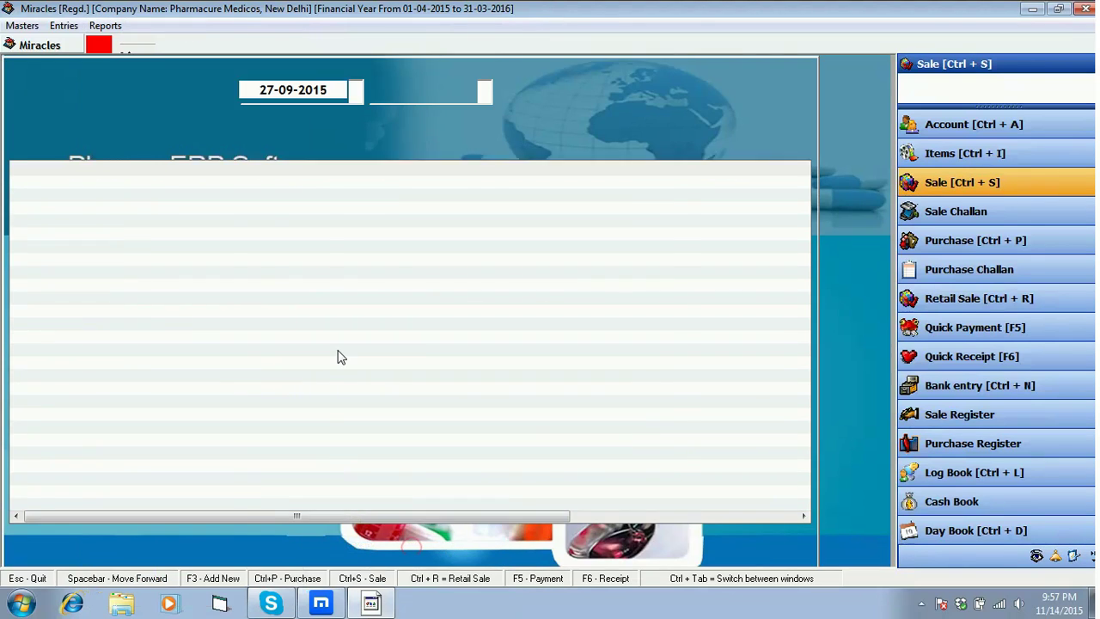
click(524, 93)
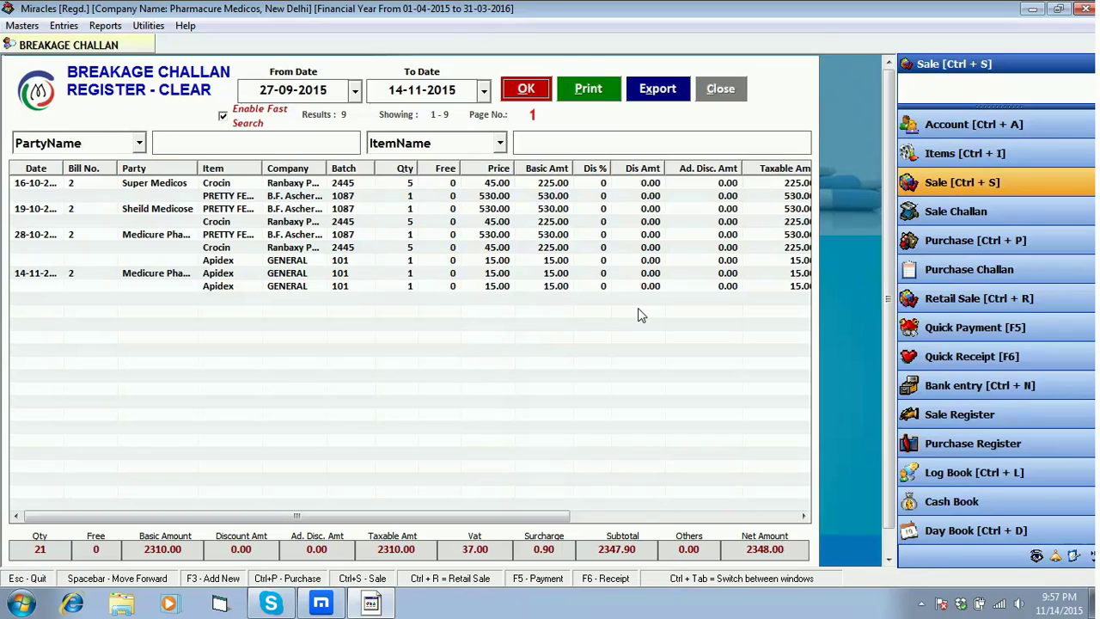
click(713, 91)
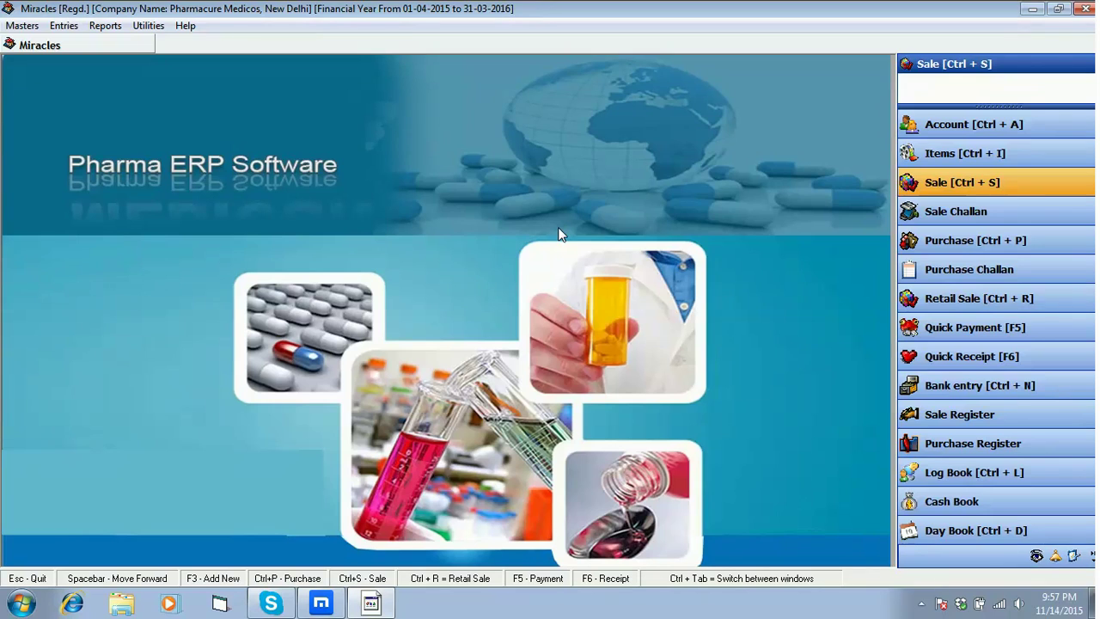
- Open the Breakage Challans Register - All, examine the pending and cleared challan lines together, and close the register
click(105, 24)
mouse_move(261, 514)
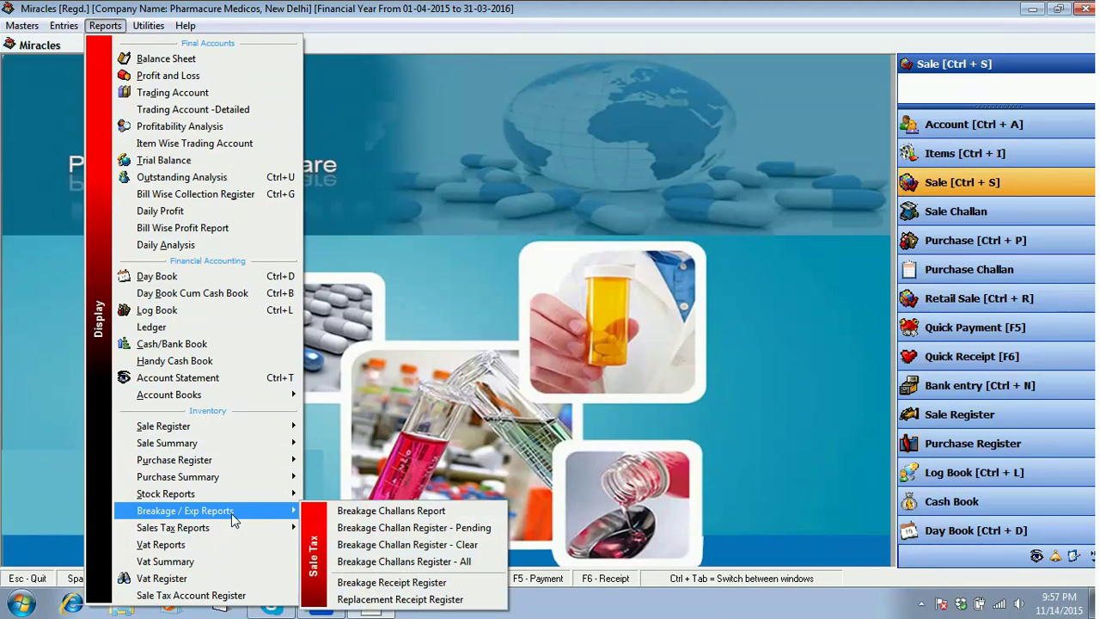
click(428, 563)
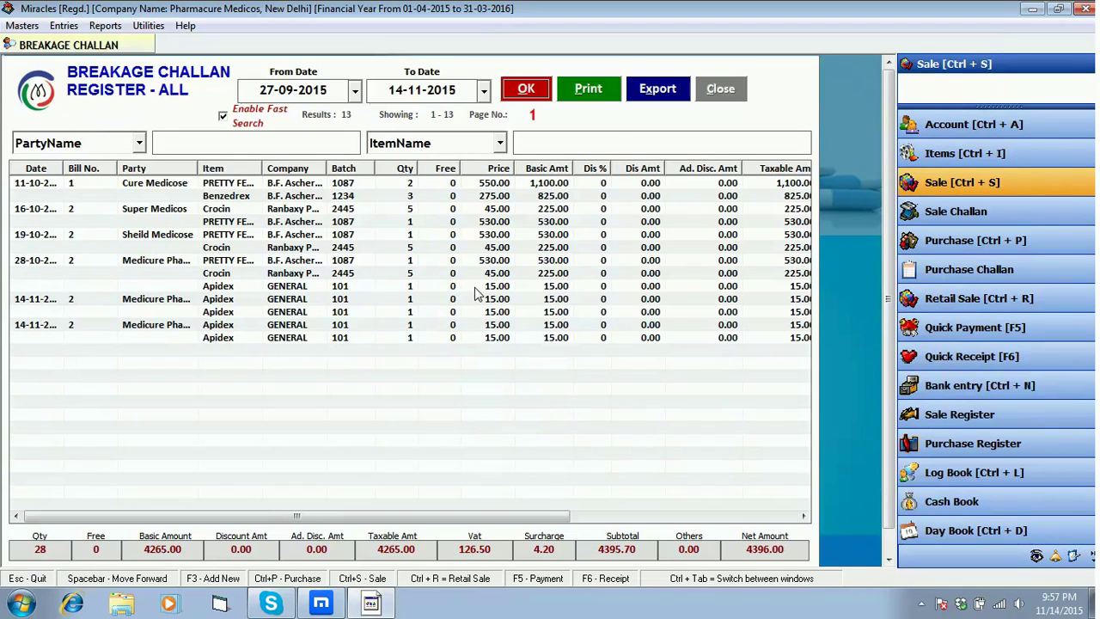
click(725, 96)
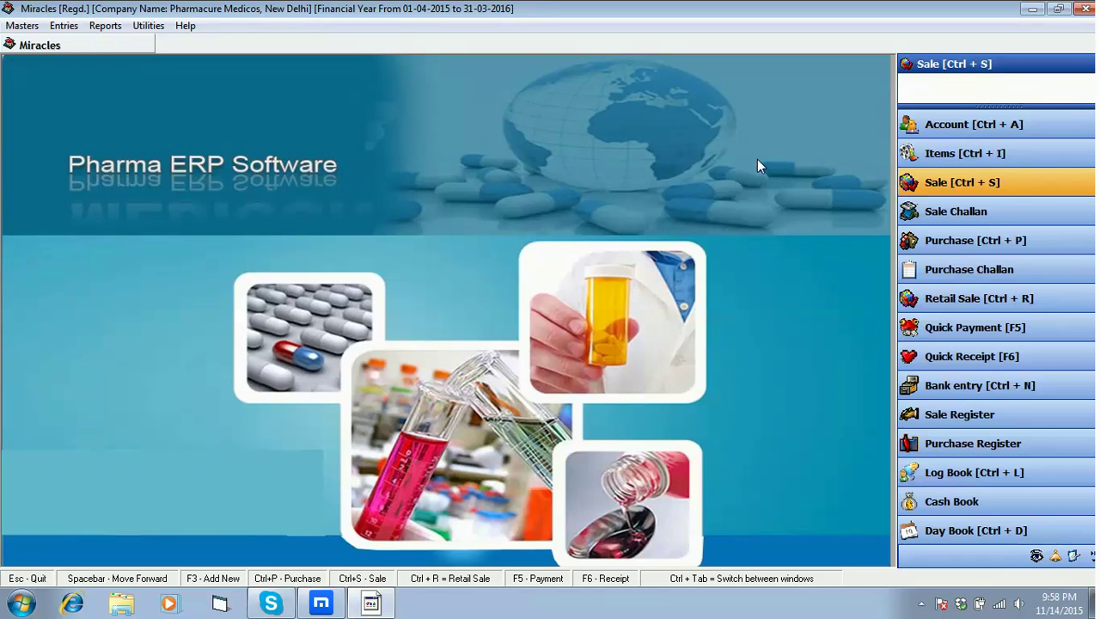
- Start a new purchase bill dated 14-11-2015 on Credit terms with Medicure Pharma as the party
click(1040, 240)
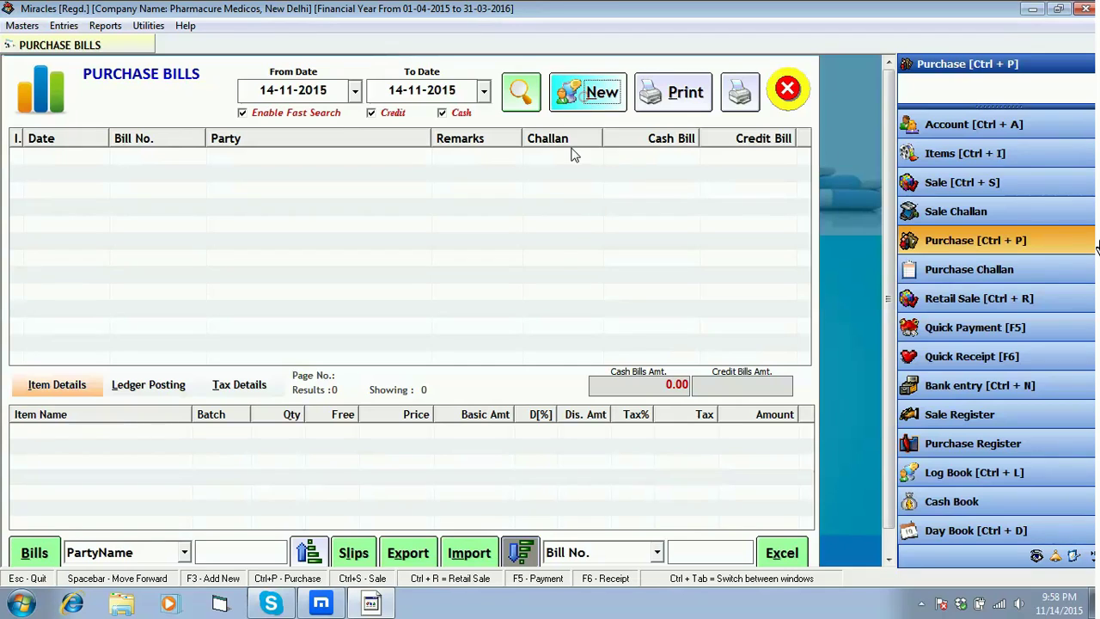
key(F3)
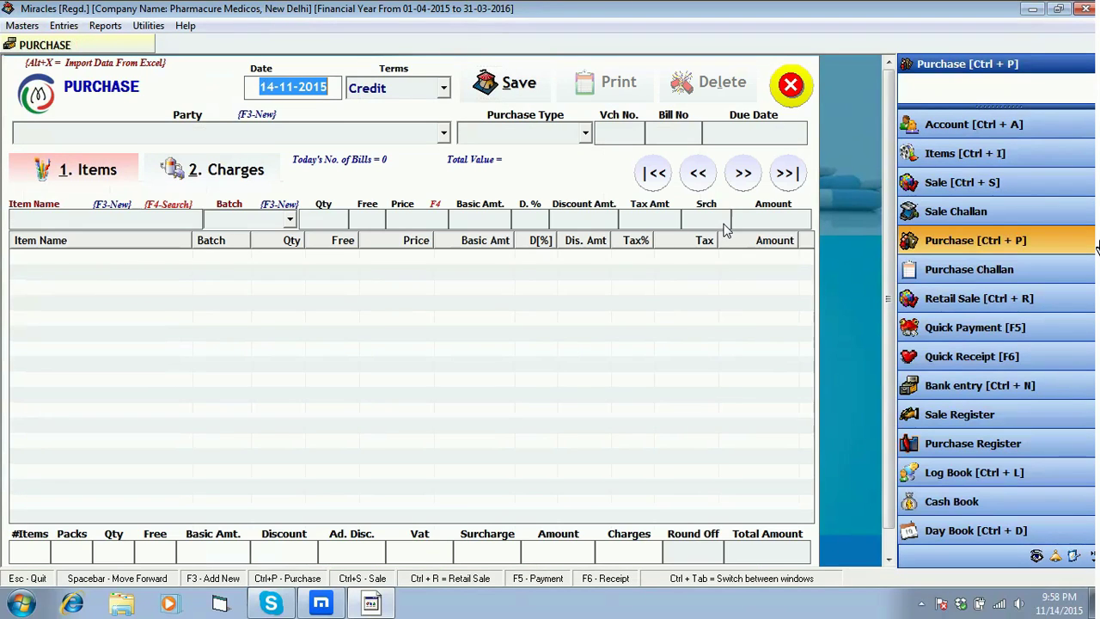
key(Return)
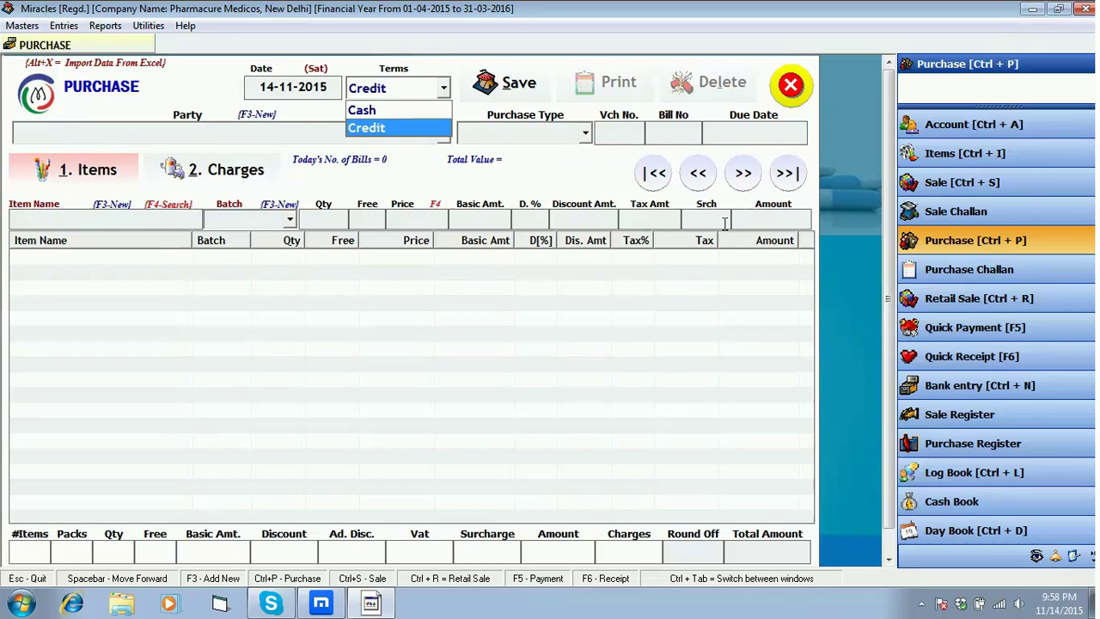
key(Return)
key(Down)
key(Down)
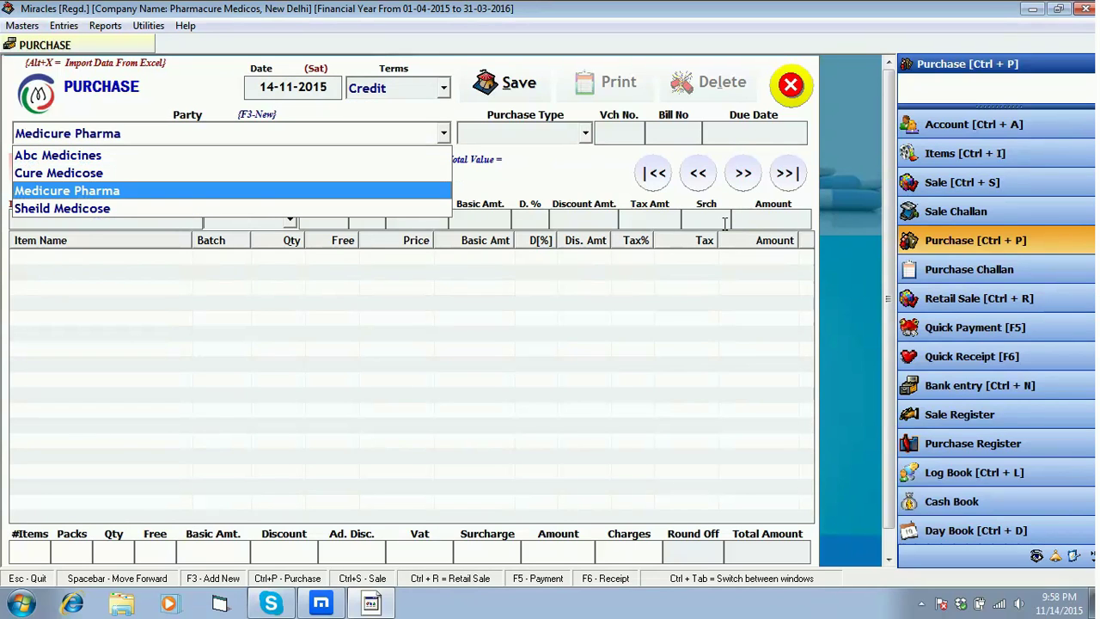
key(Return)
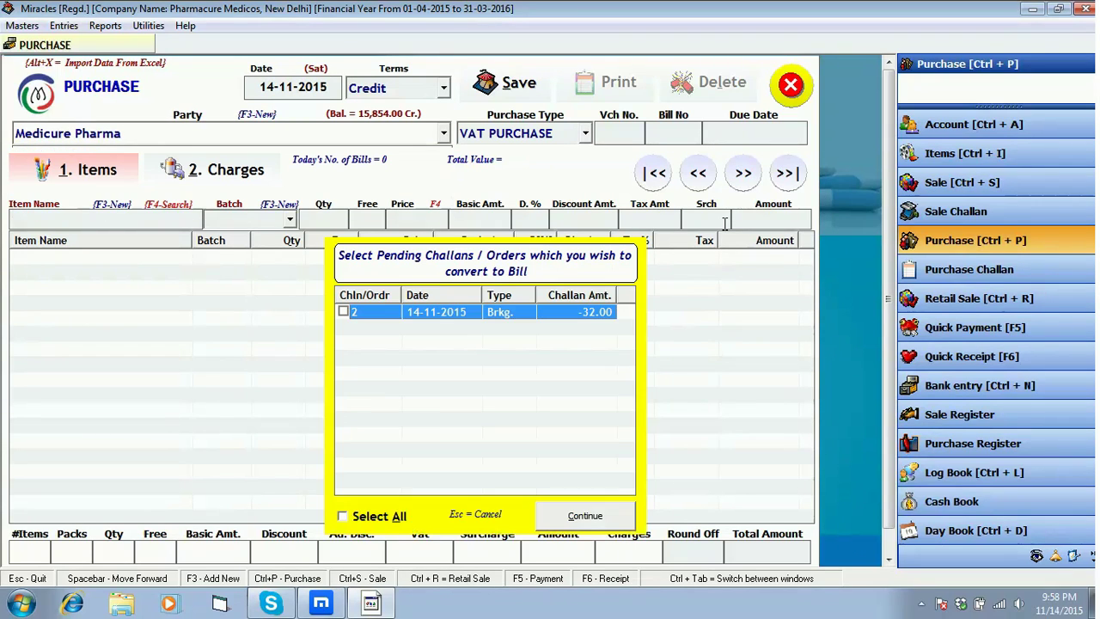
- Retrieve pending breakage challan 2 of 14-11-2015 with both Apidex items into the purchase bill
click(344, 313)
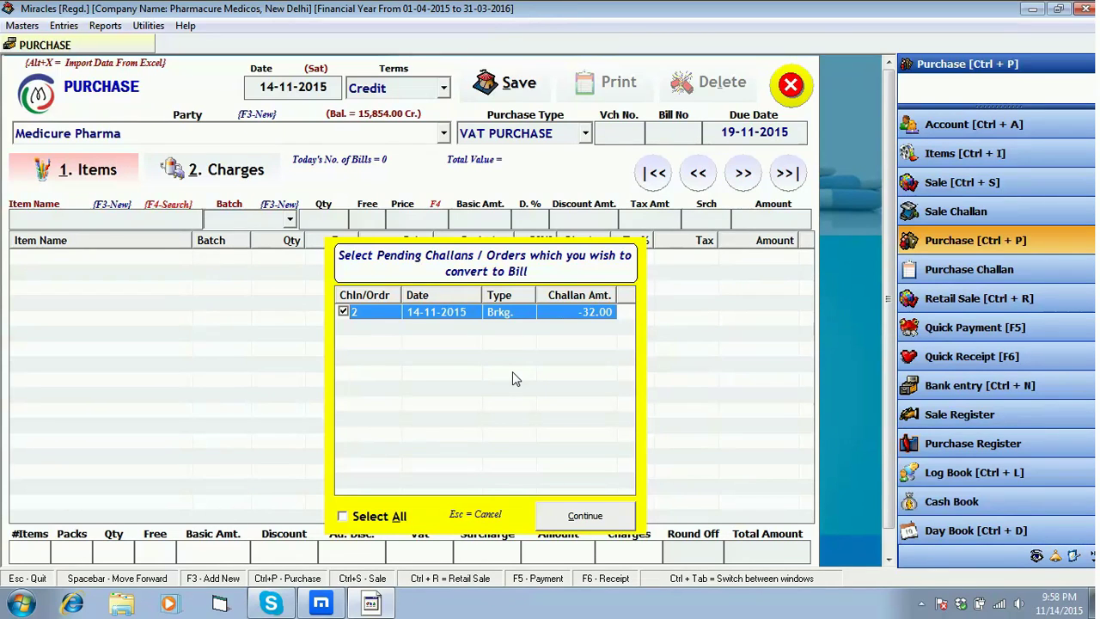
click(585, 515)
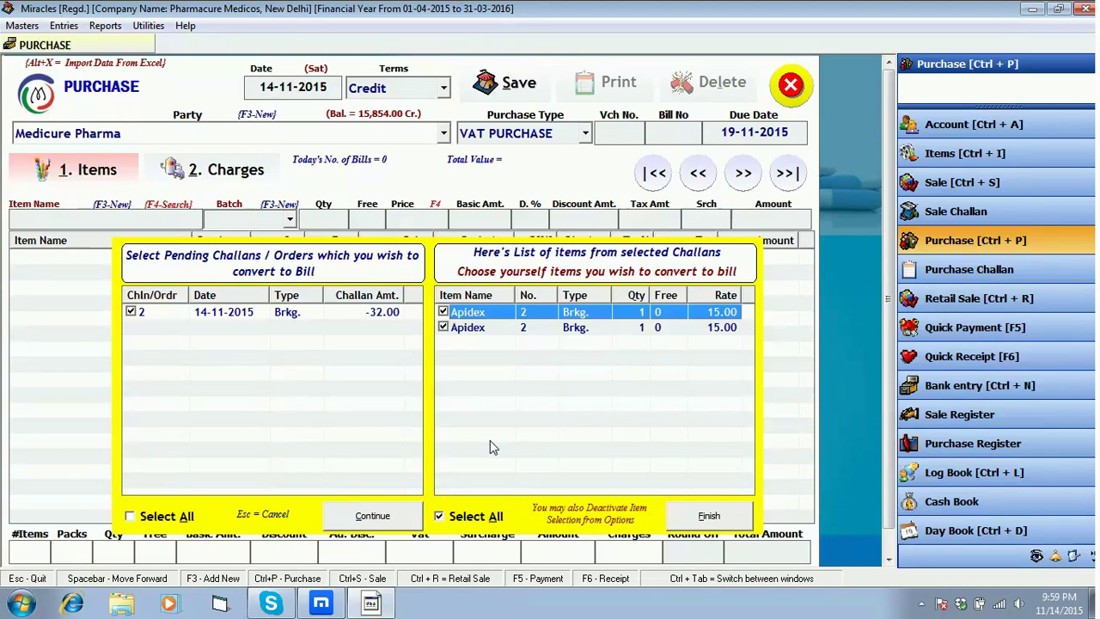
click(443, 327)
click(703, 516)
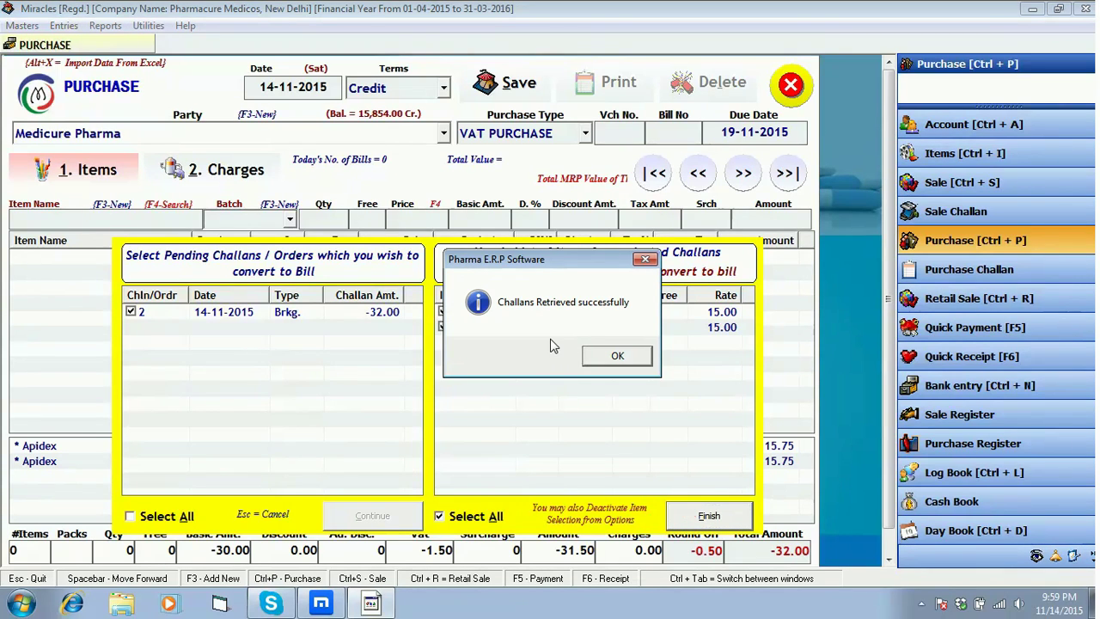
click(599, 359)
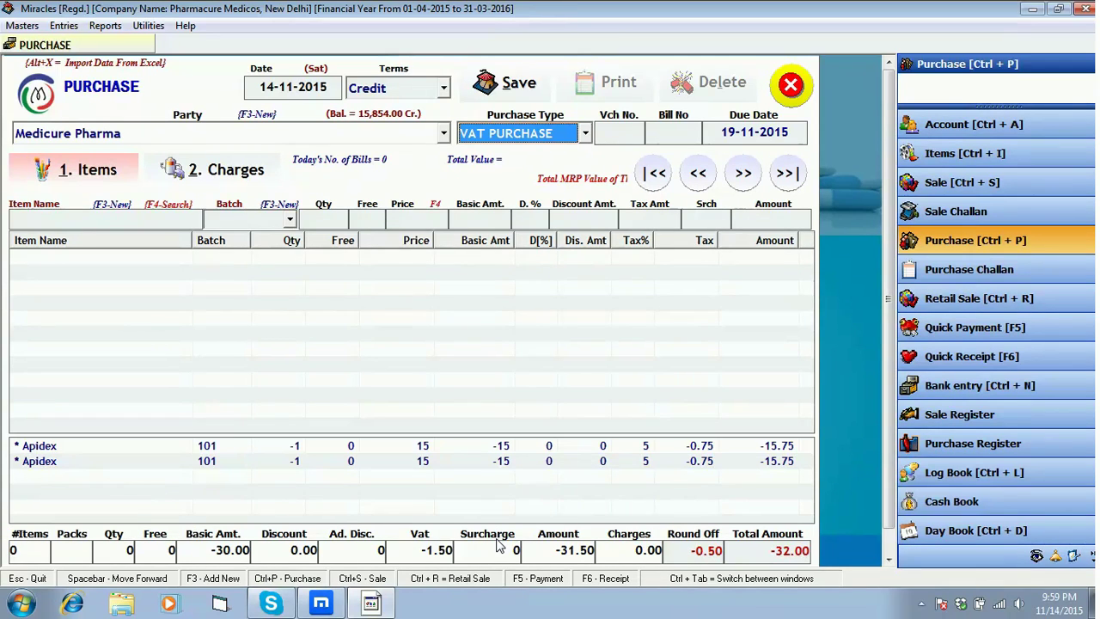
click(453, 444)
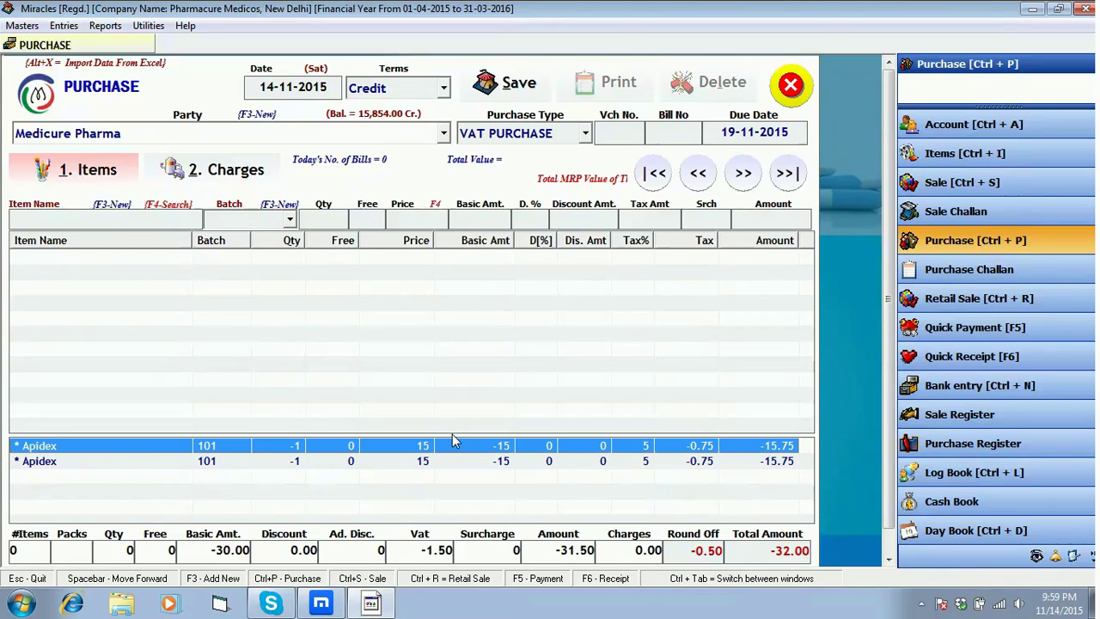
- Confirm VAT PURCHASE as the purchase type, voucher and bill number 16, and due date 19-11-2015 in the bill header
double_click(584, 132)
key(Return)
key(Return)
key(Return)
key(Return)
key(Return)
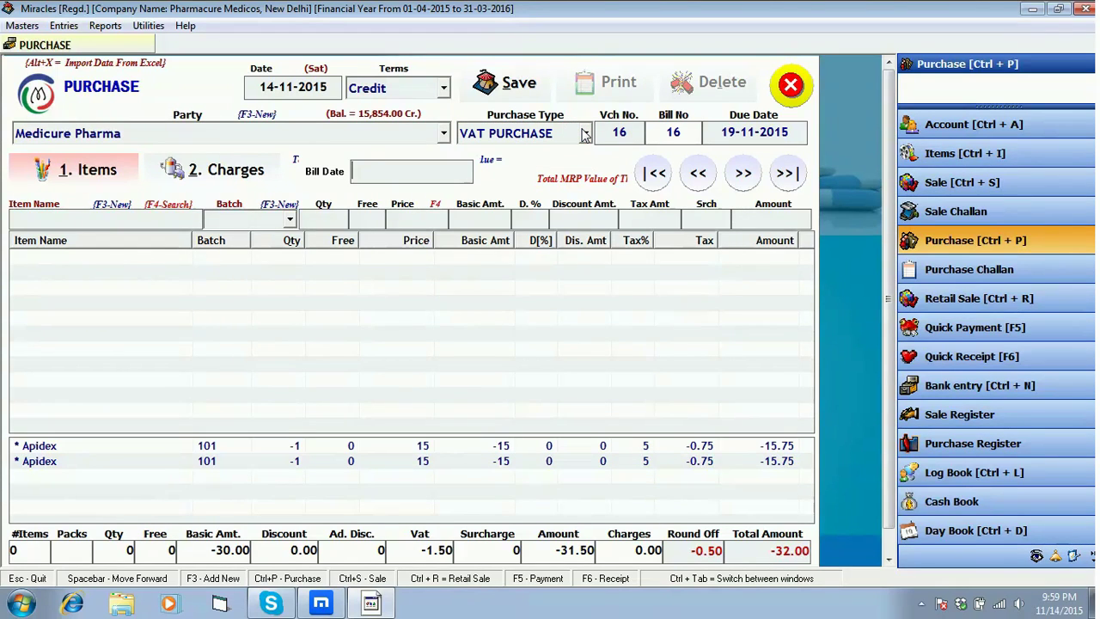
- Add 4 Way Fast Acting Nasal Spray, batch 3454, to the bill with quantity 5, price 375 and 4% discount
key(Down)
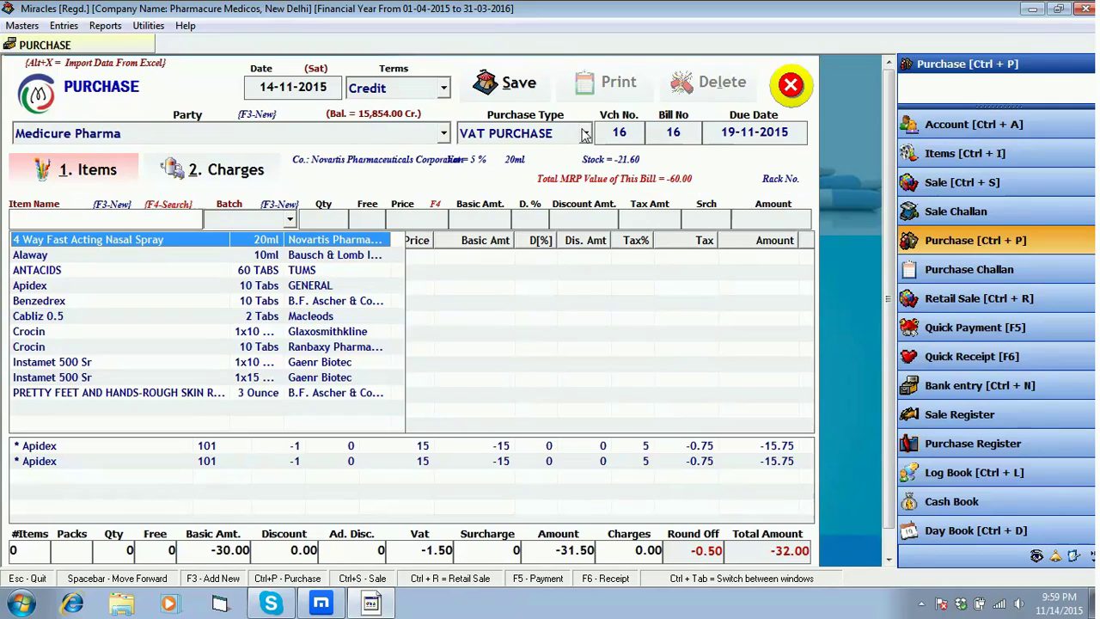
key(Return)
key(Return)
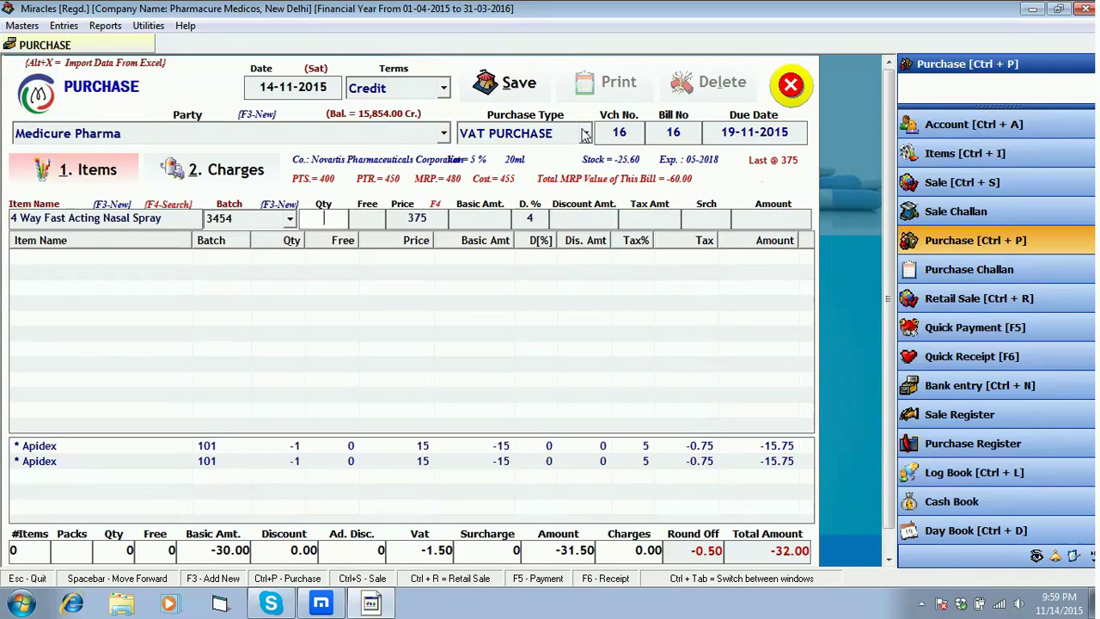
text(5)
key(Return)
key(Return)
key(Return)
key(Return)
key(Return)
key(Return)
key(Return)
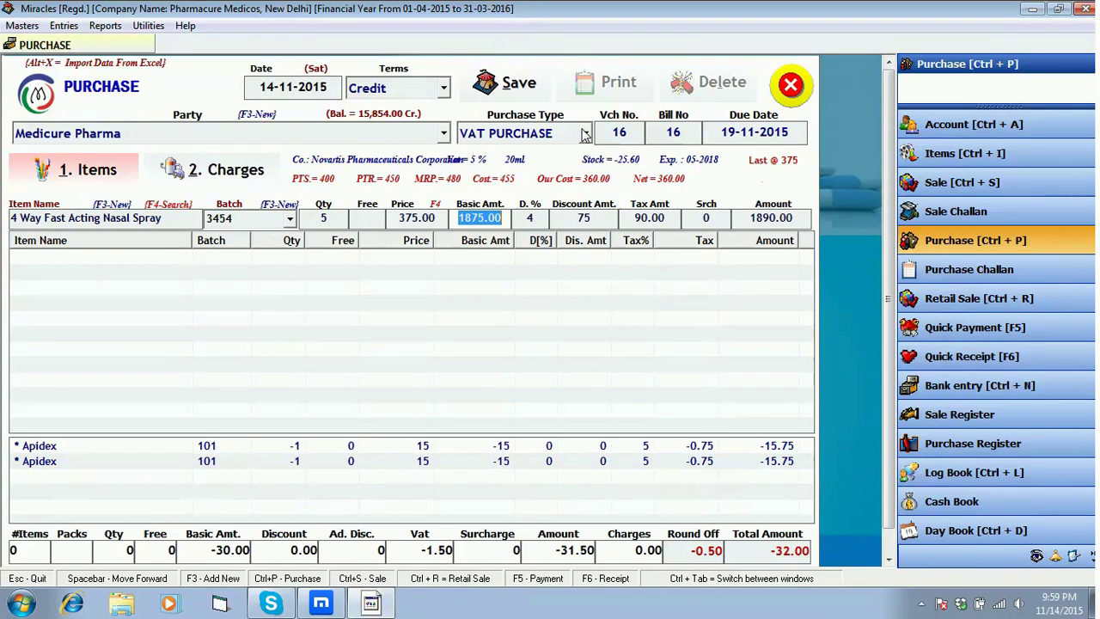
key(Return)
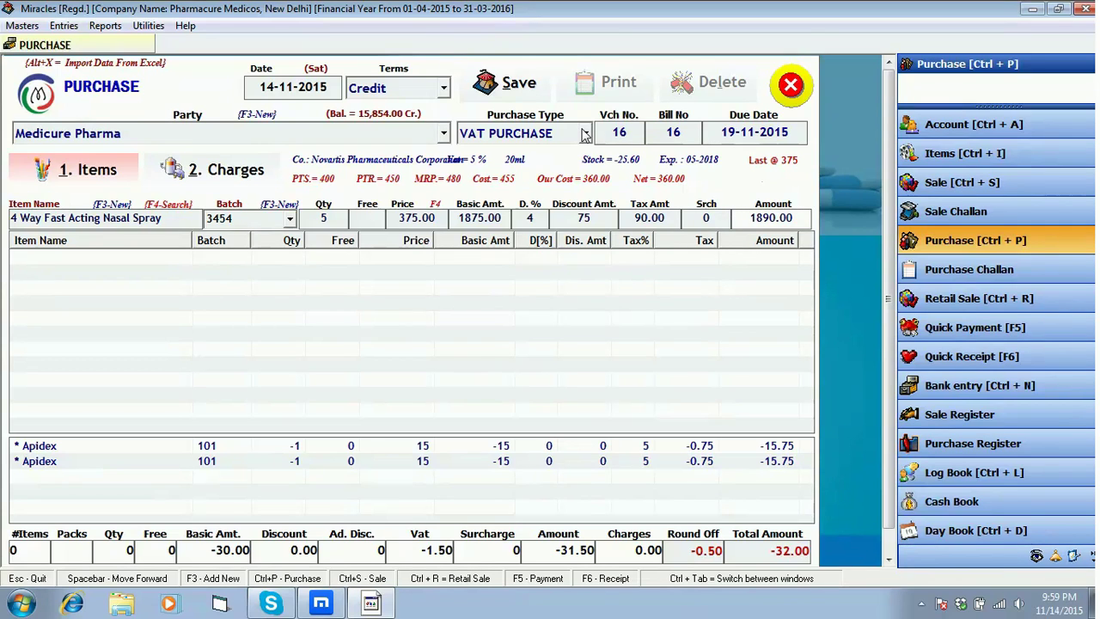
key(Return)
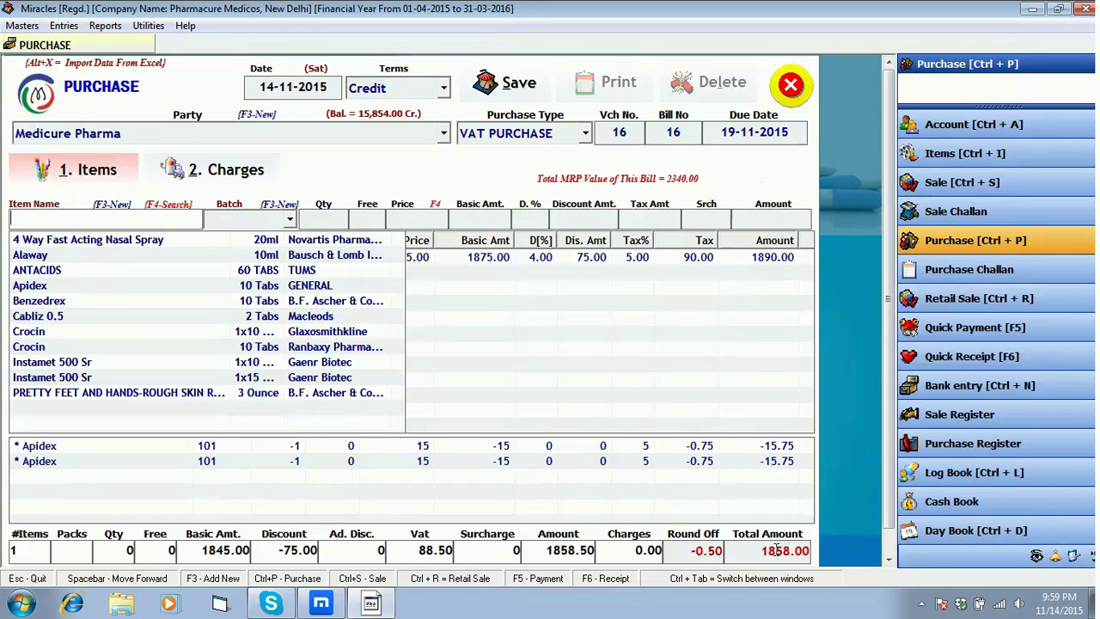
- Save the Medicure Pharma purchase bill and close the purchase form
click(573, 278)
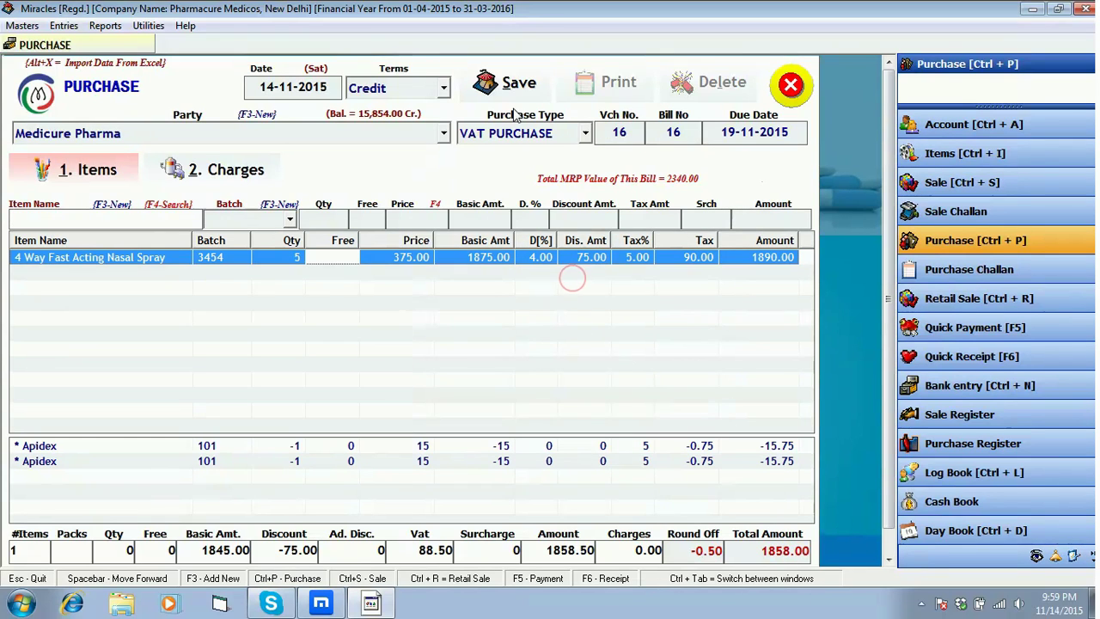
click(507, 85)
click(603, 360)
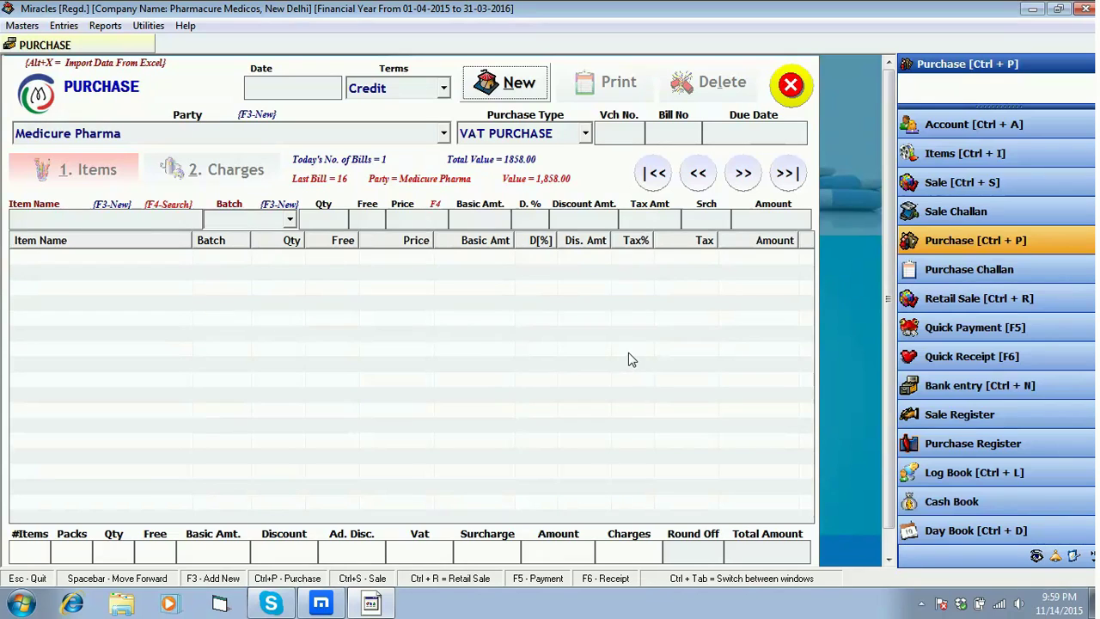
click(783, 85)
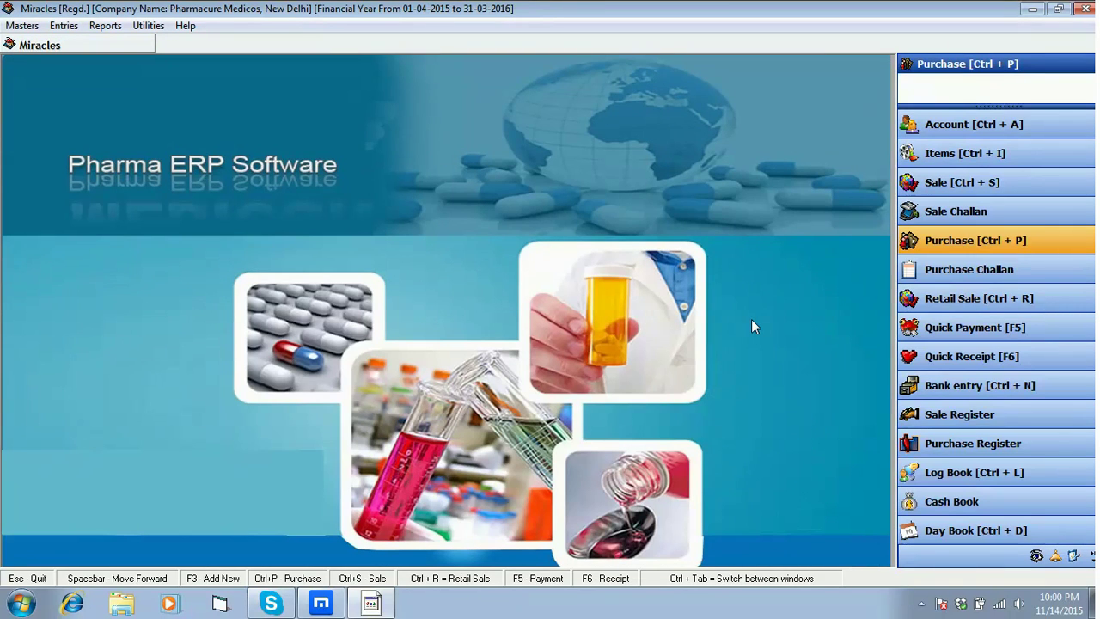
- Reopen the Breakage Challans Report, check the adjusted and balance amounts of the Medicure Pharma challans, and close the report
click(105, 27)
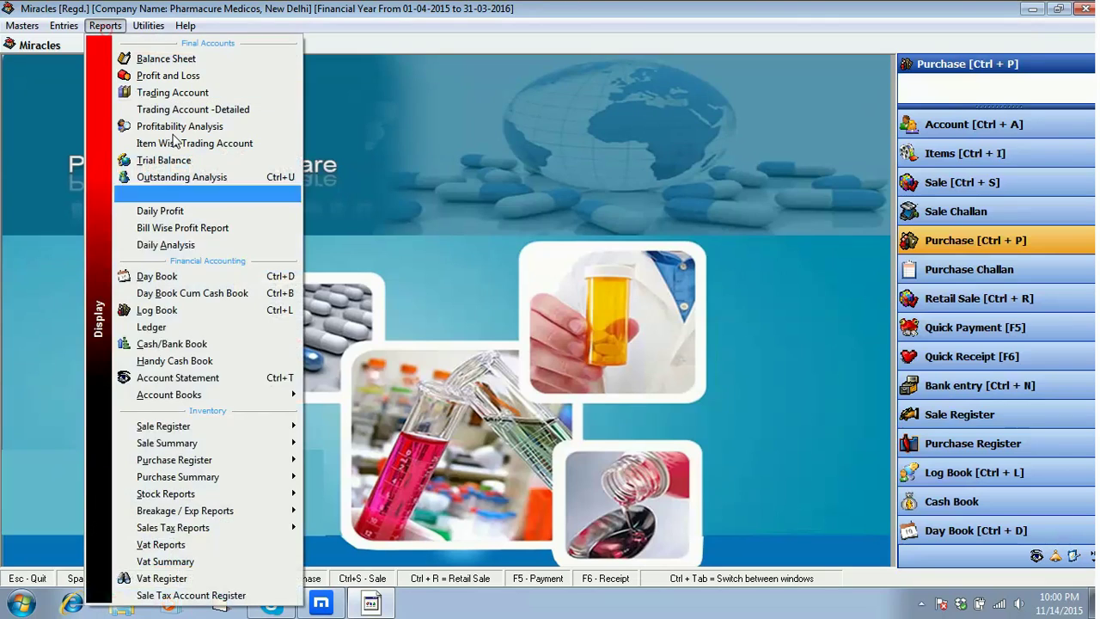
mouse_move(293, 513)
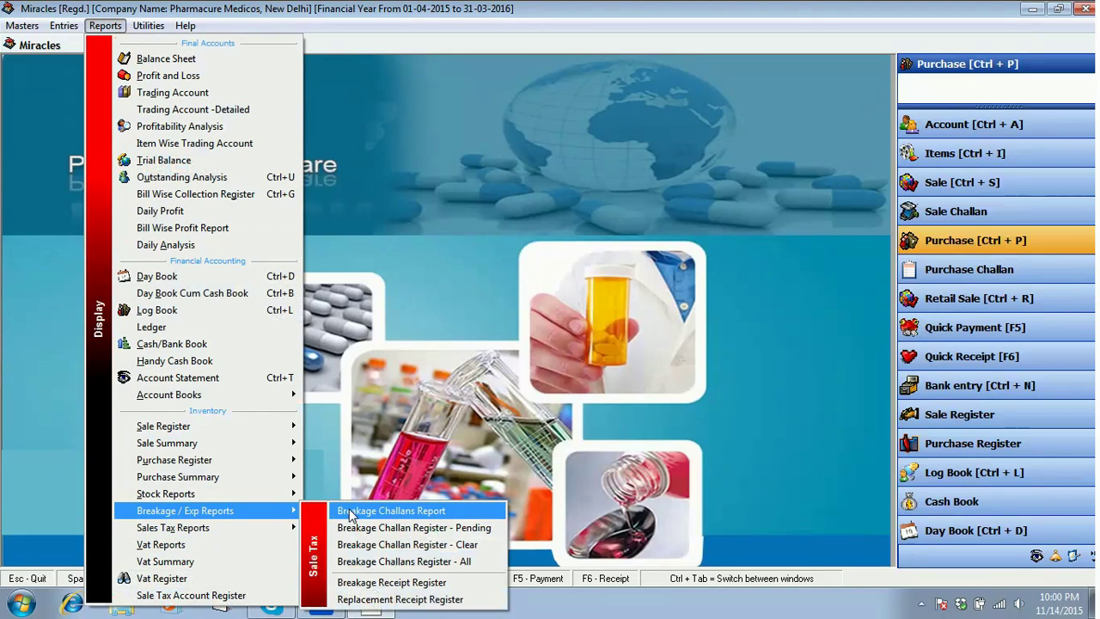
click(351, 512)
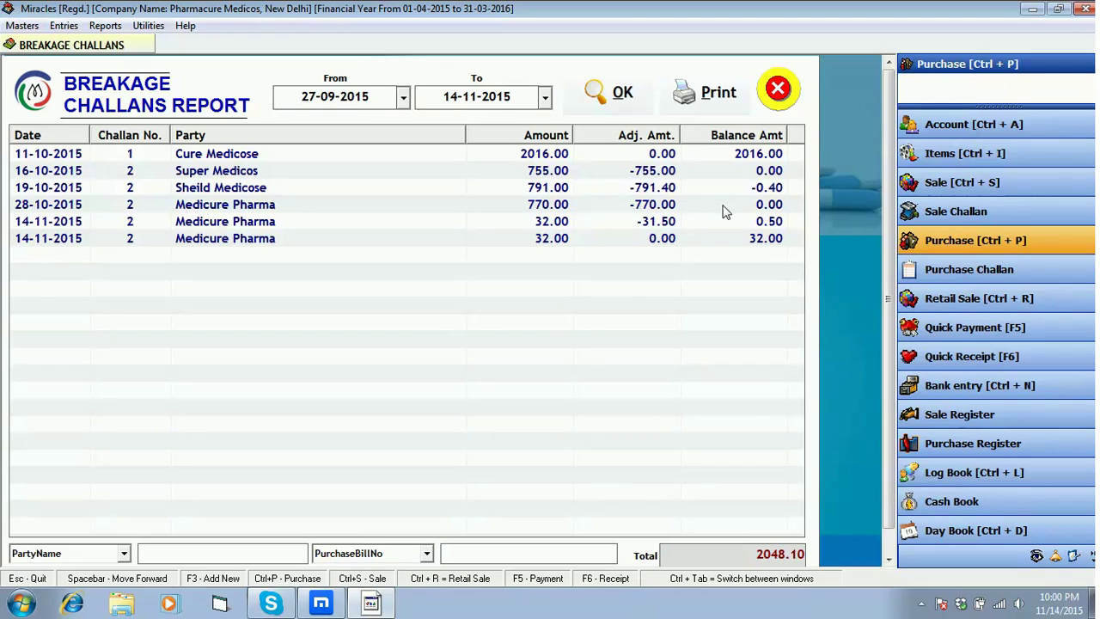
click(778, 93)
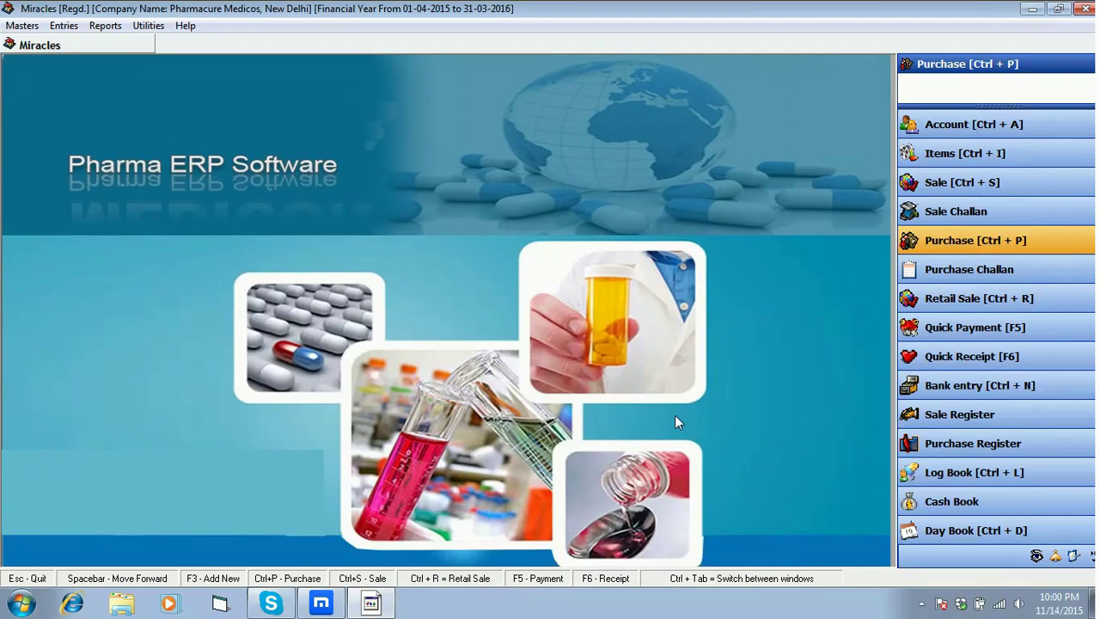